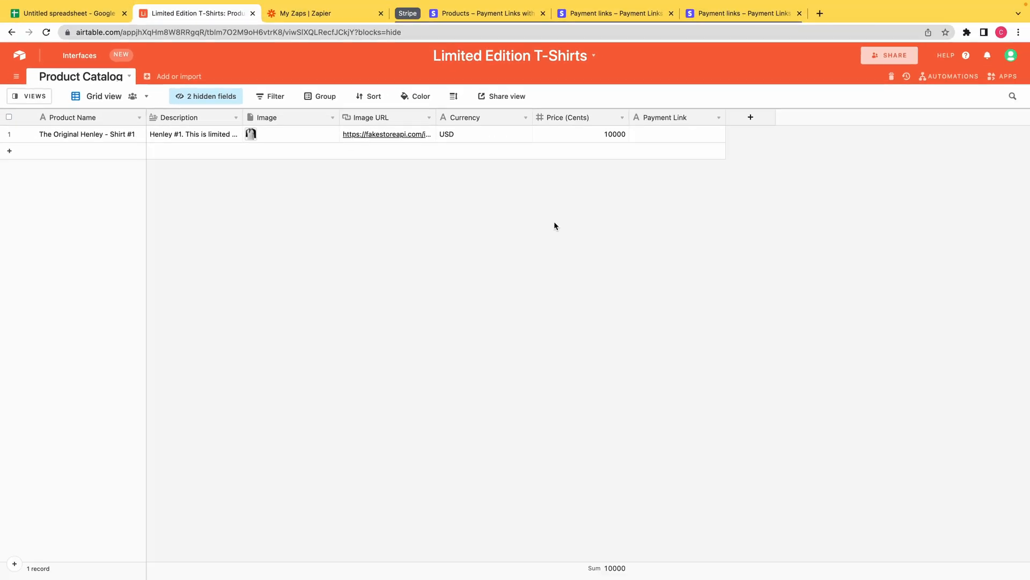
Step: Switch from the Airtable product catalog to Zapier and create a new Zap
click(648, 137)
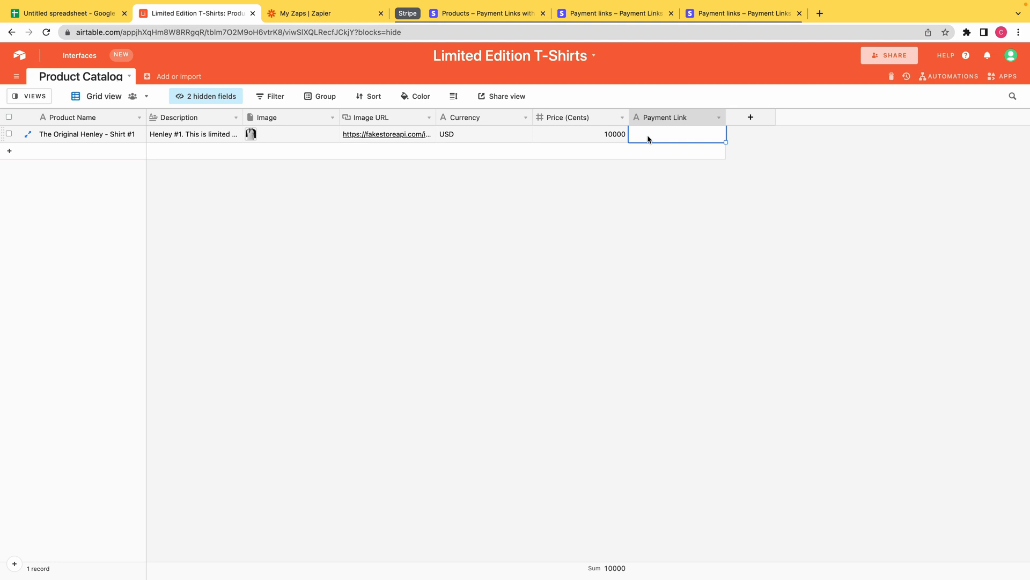
key(ctrl+Tab)
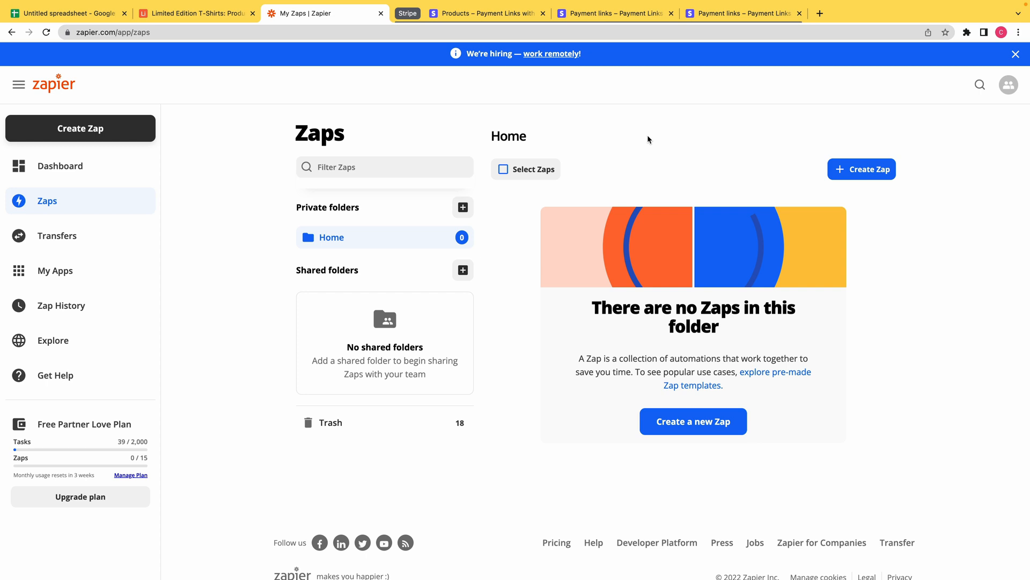
click(664, 420)
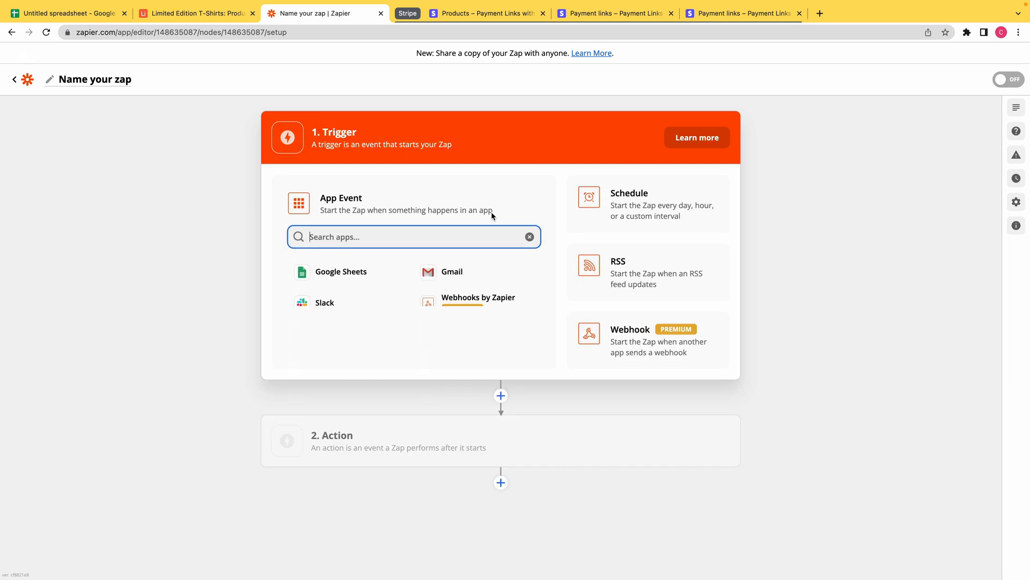
Step: Set the Zap's trigger to Airtable with the New Record event
text(Air)
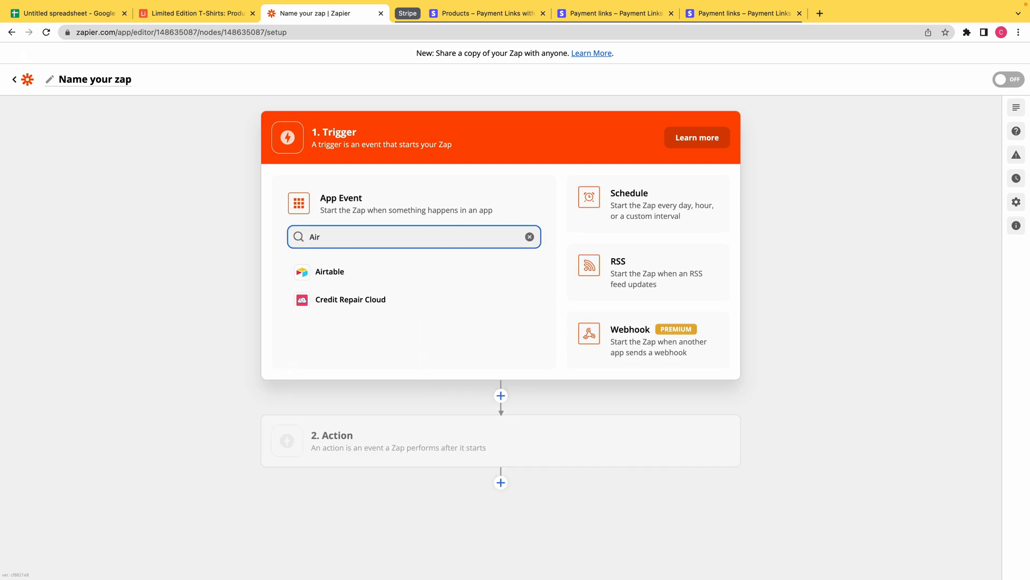
click(388, 281)
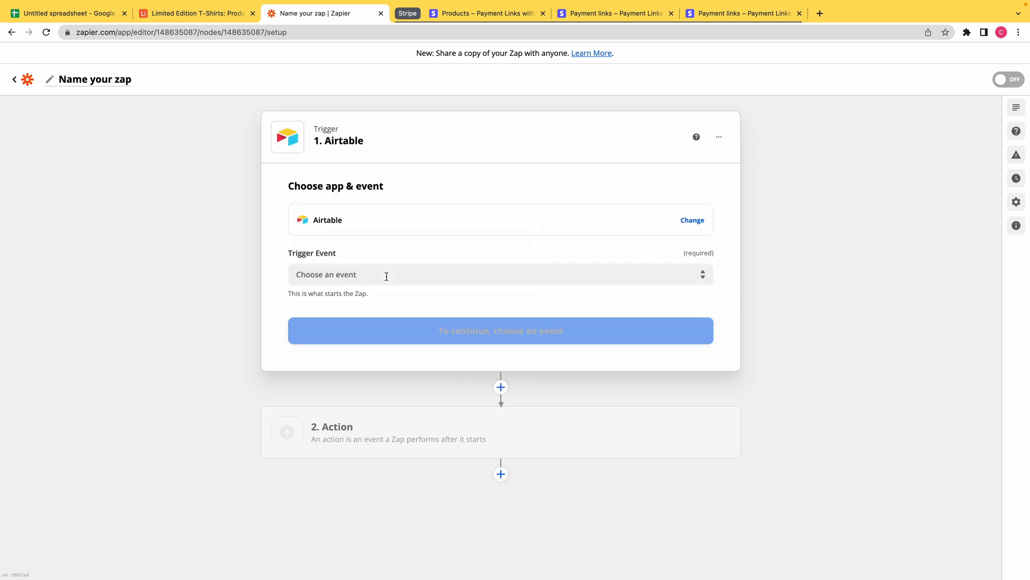
click(483, 274)
click(472, 303)
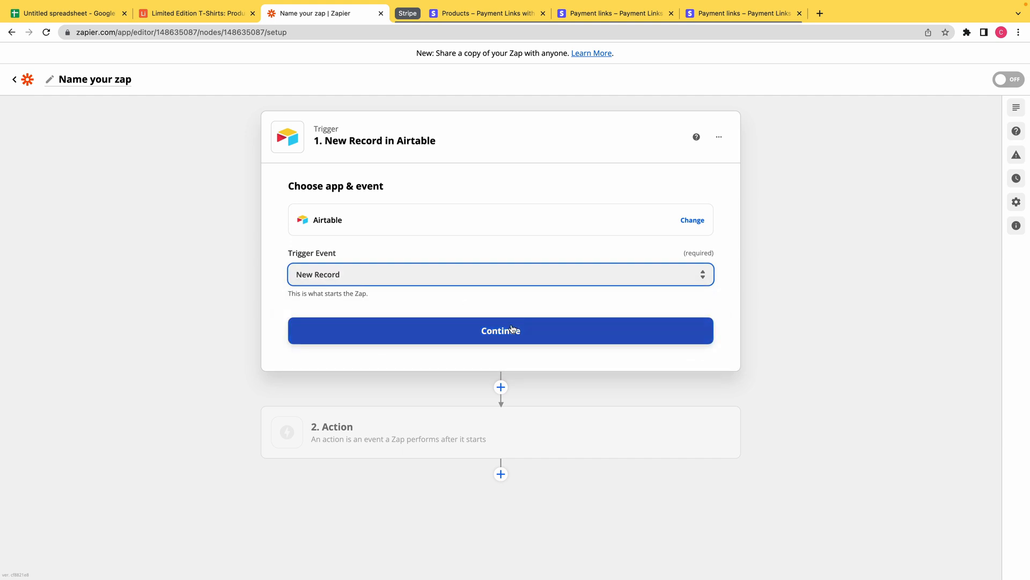
click(510, 324)
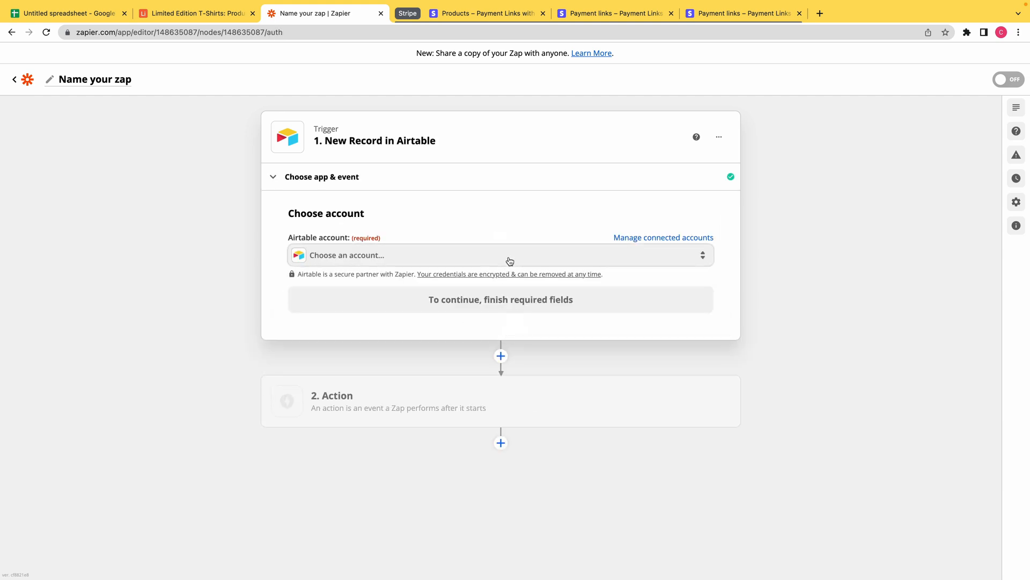
Step: Choose the existing Airtable account for the trigger and proceed to the trigger setup
click(508, 256)
click(495, 339)
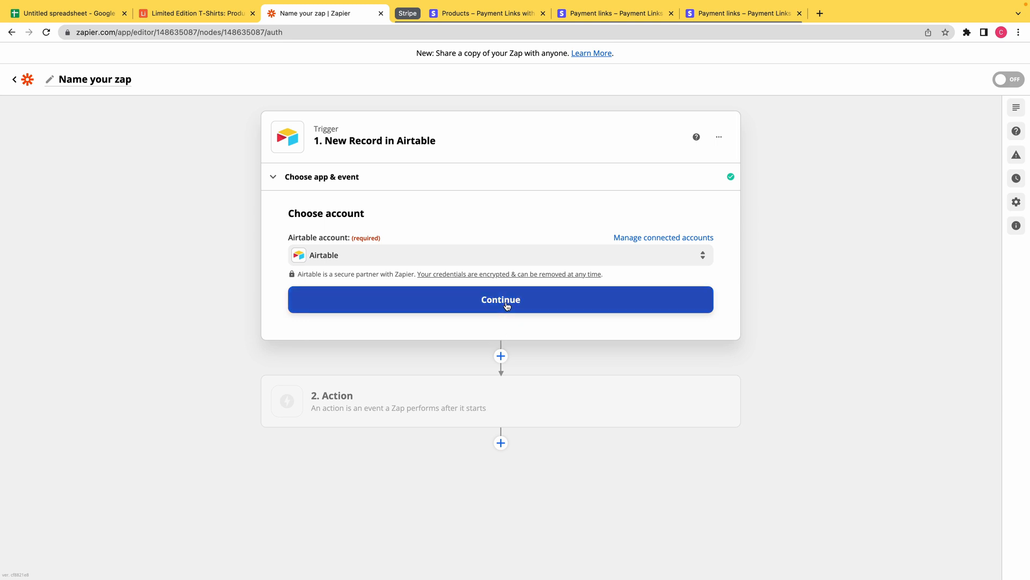
click(506, 302)
Step: Set the trigger's base to Limited Edition T-Shirts, its table to Product Catalog and its view limit to Grid view
click(509, 289)
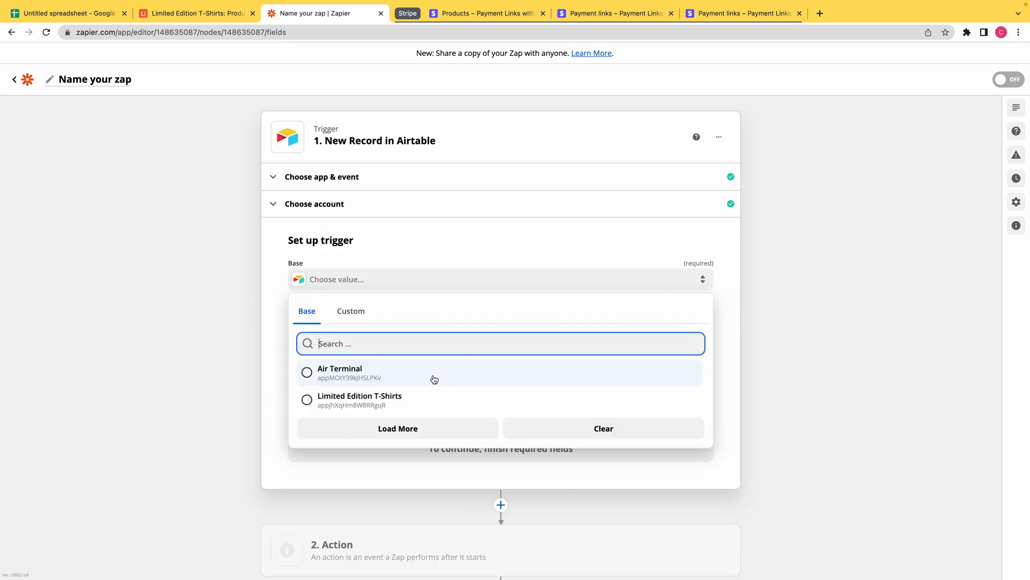
click(421, 403)
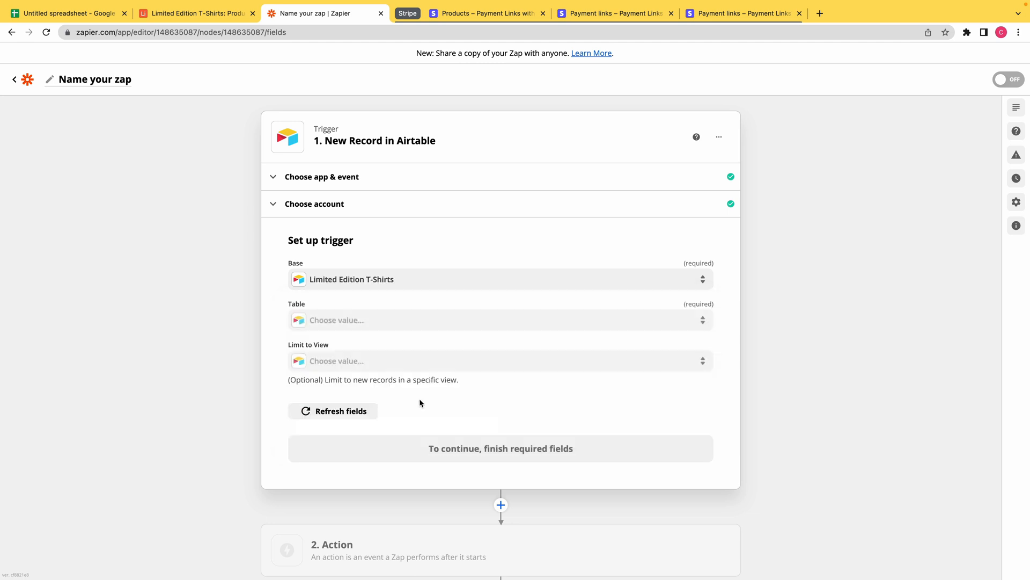
click(511, 323)
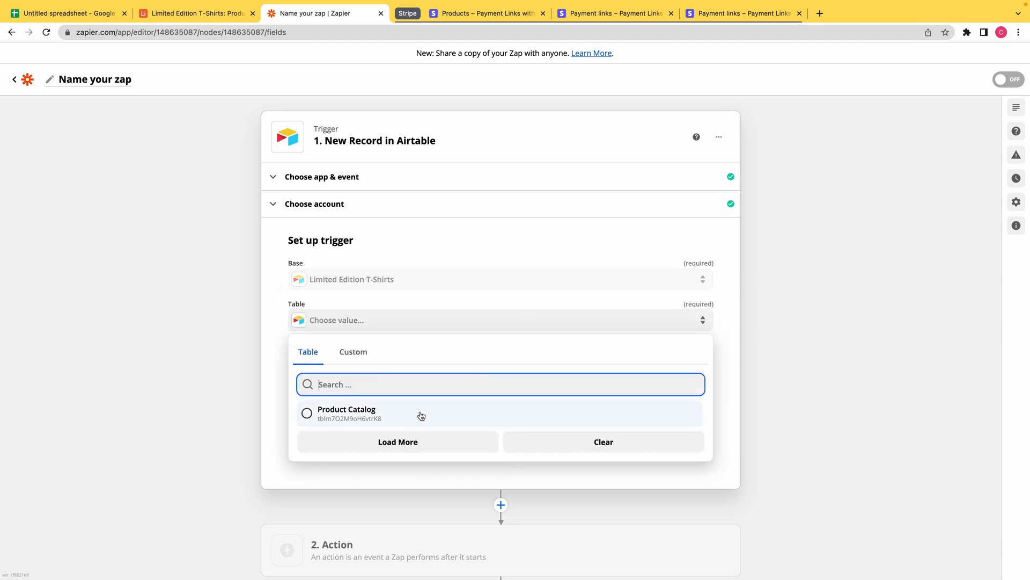
click(421, 414)
click(547, 359)
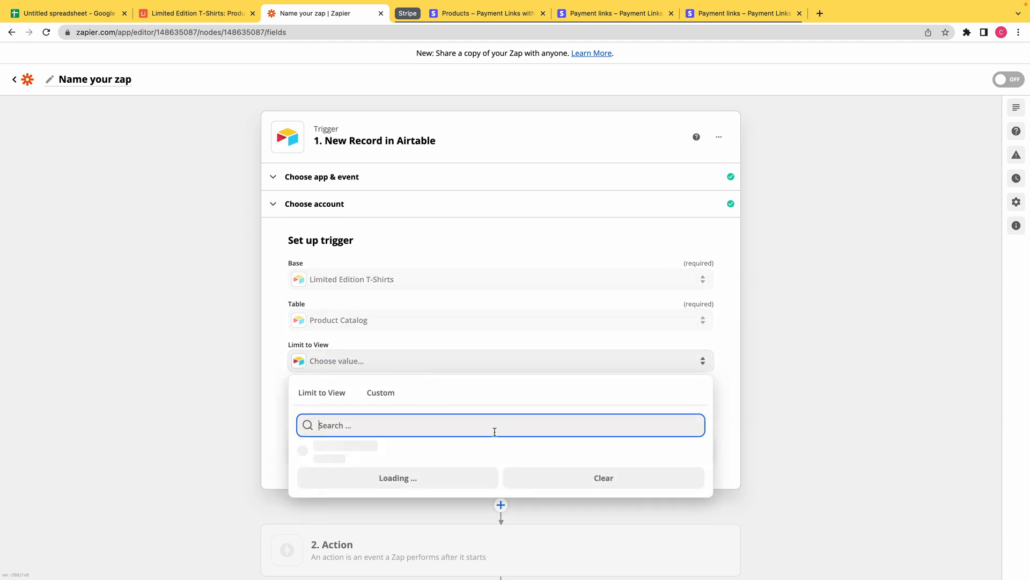
click(485, 455)
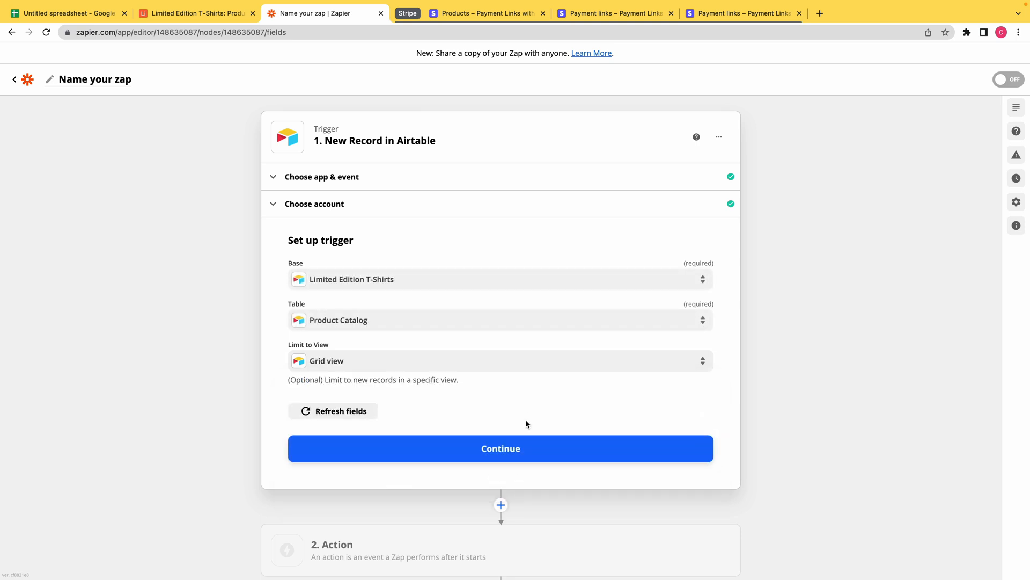
click(500, 451)
Step: Test the trigger, review the fields of the sample Airtable record, and continue to the action step
click(501, 436)
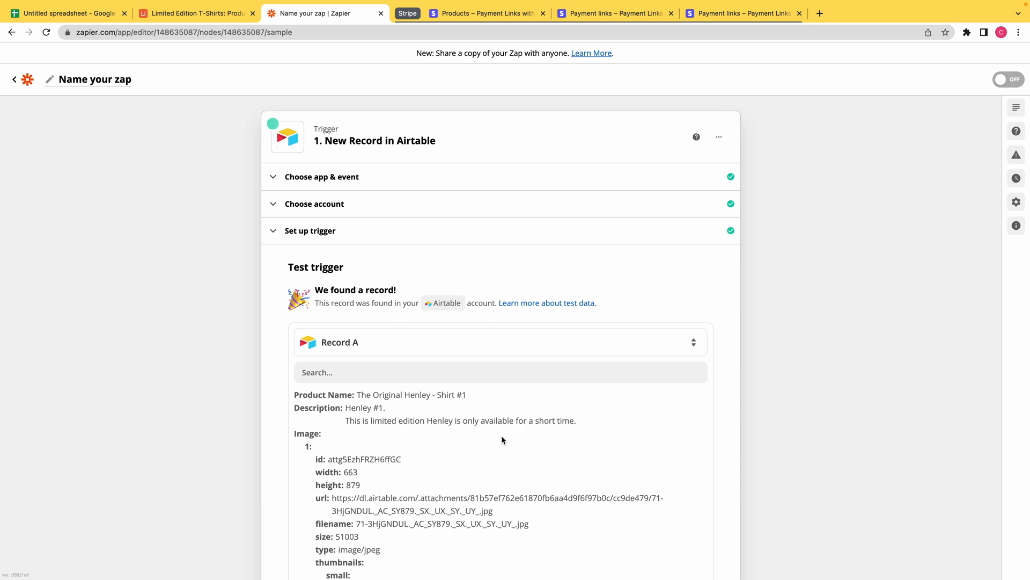
scroll(501, 437, down, 3)
scroll(502, 437, up, 3)
scroll(877, 371, down, 3)
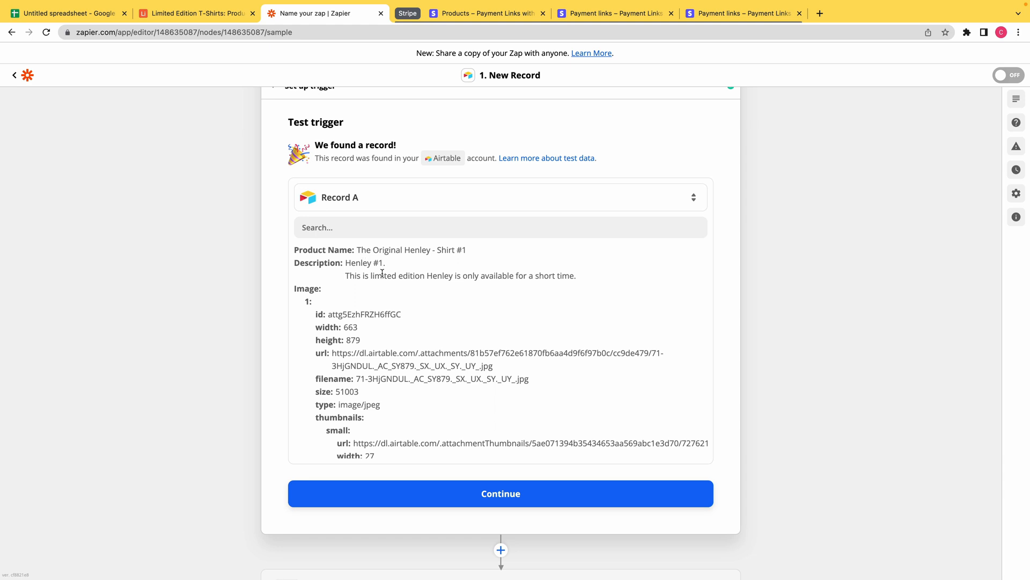
scroll(490, 369, down, 6)
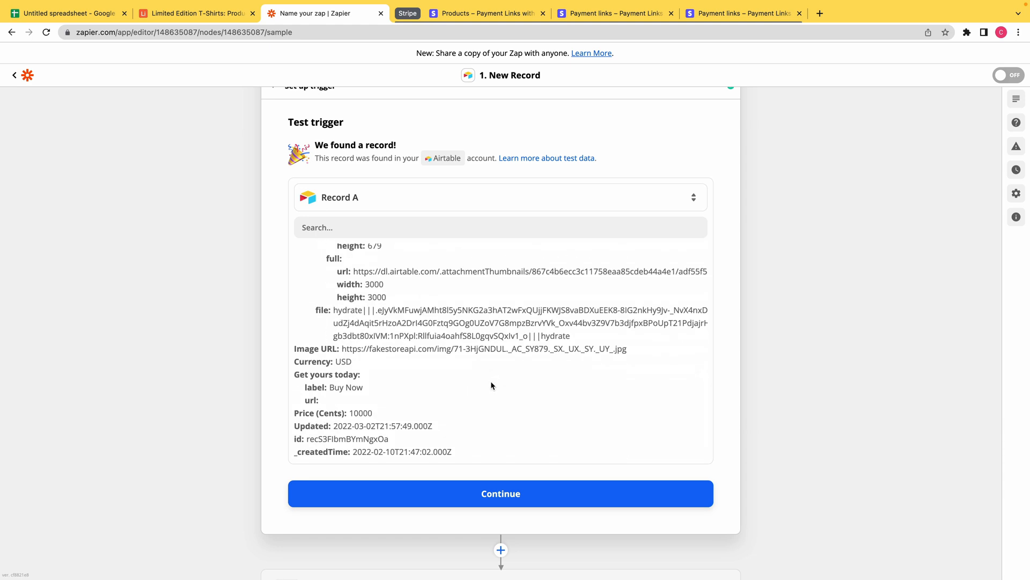
click(492, 494)
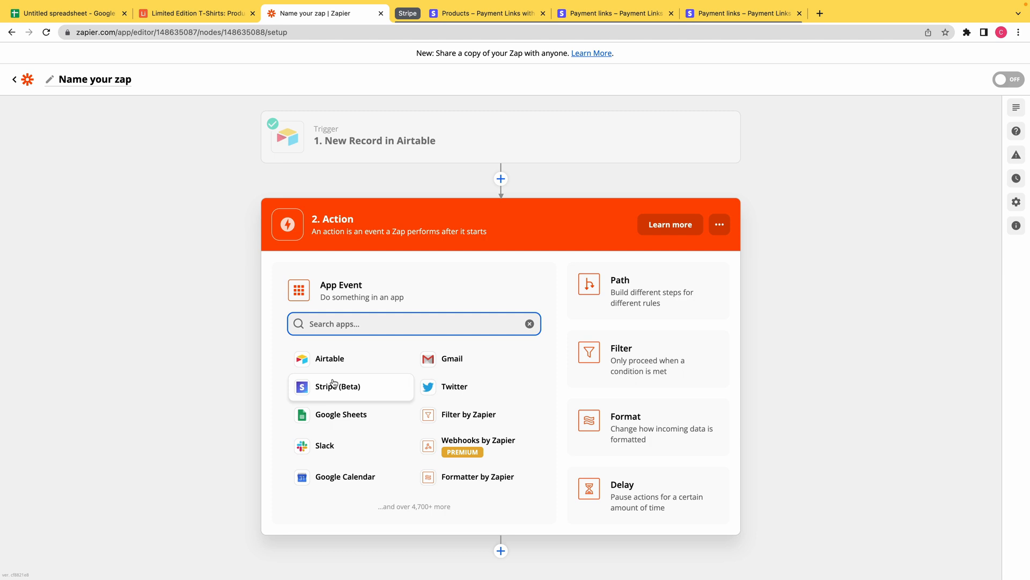
Step: Set the Zap's action to Stripe (Beta) with the Create Product event
click(333, 383)
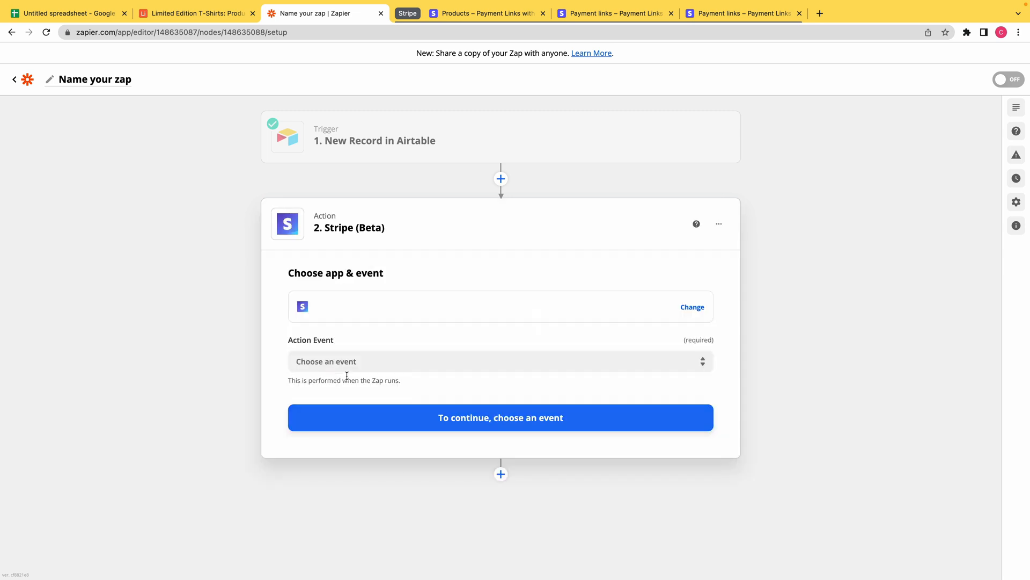
click(427, 363)
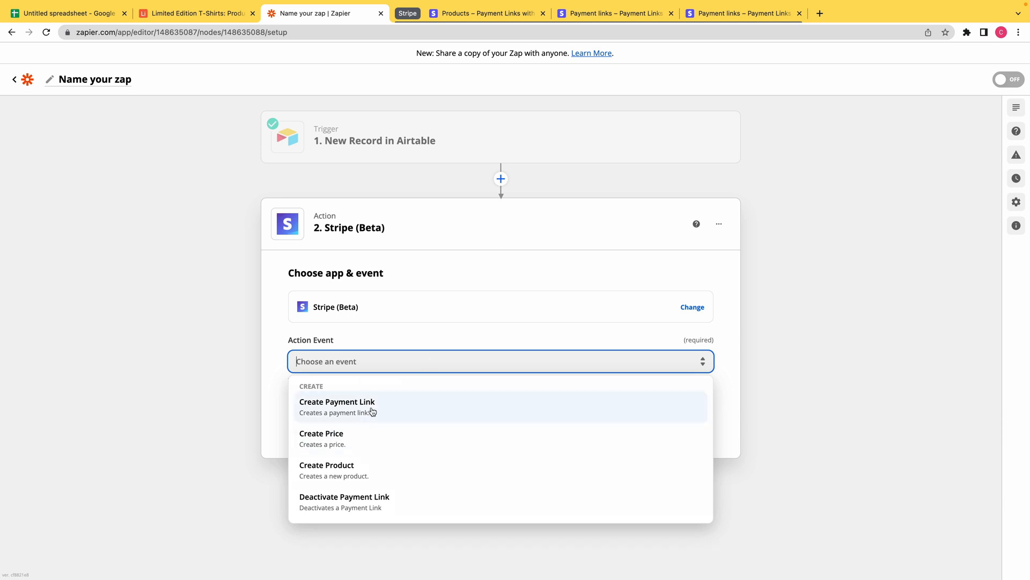
click(349, 472)
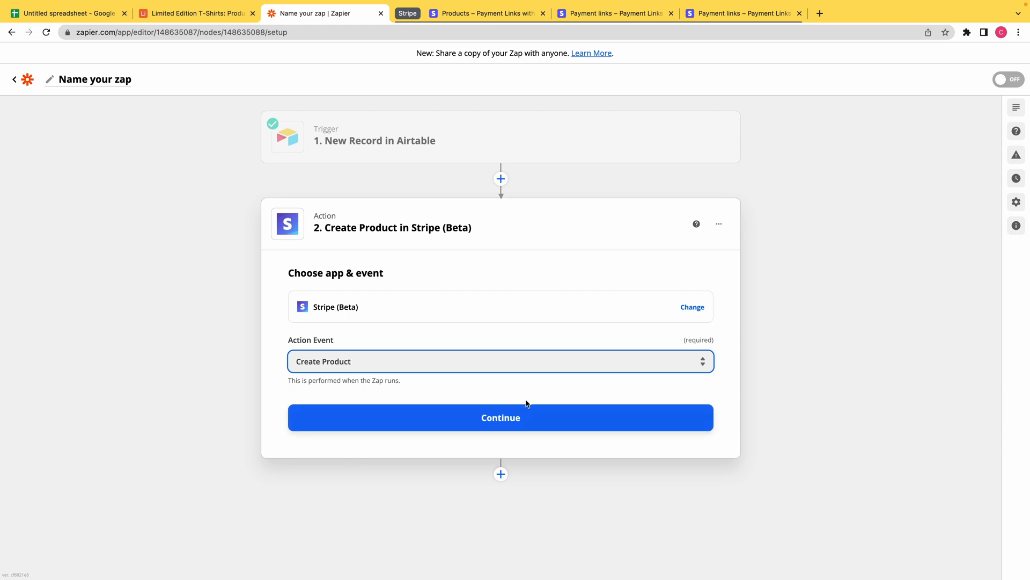
click(504, 420)
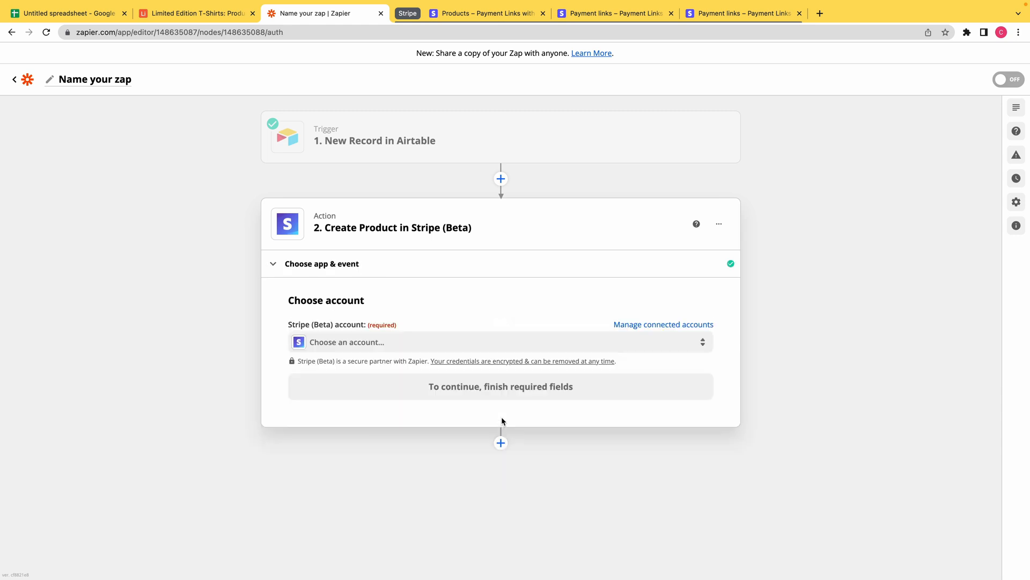
Step: Choose the connected Stripe (Beta) account for the action and proceed to the action setup
click(510, 346)
click(443, 430)
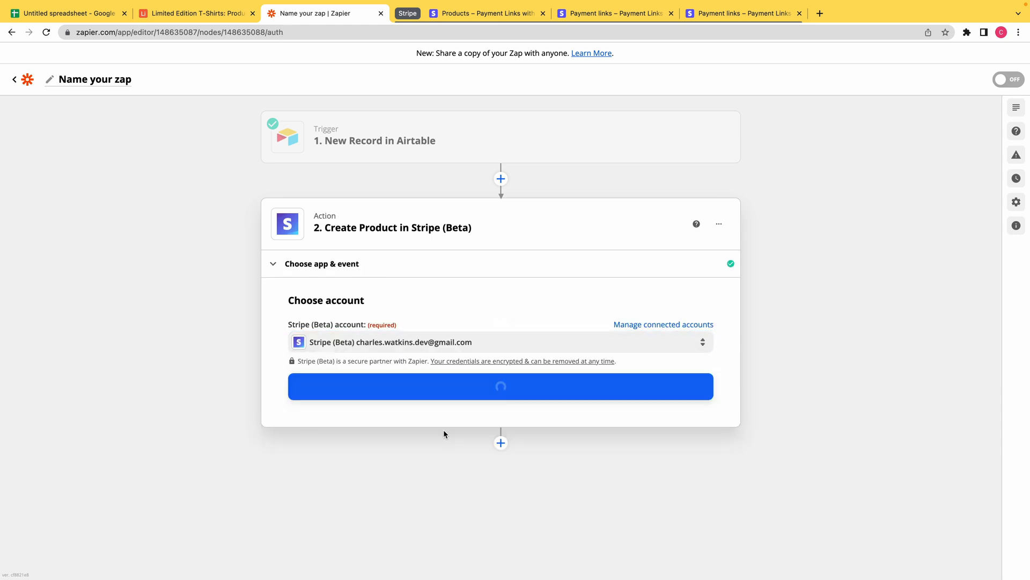
click(510, 386)
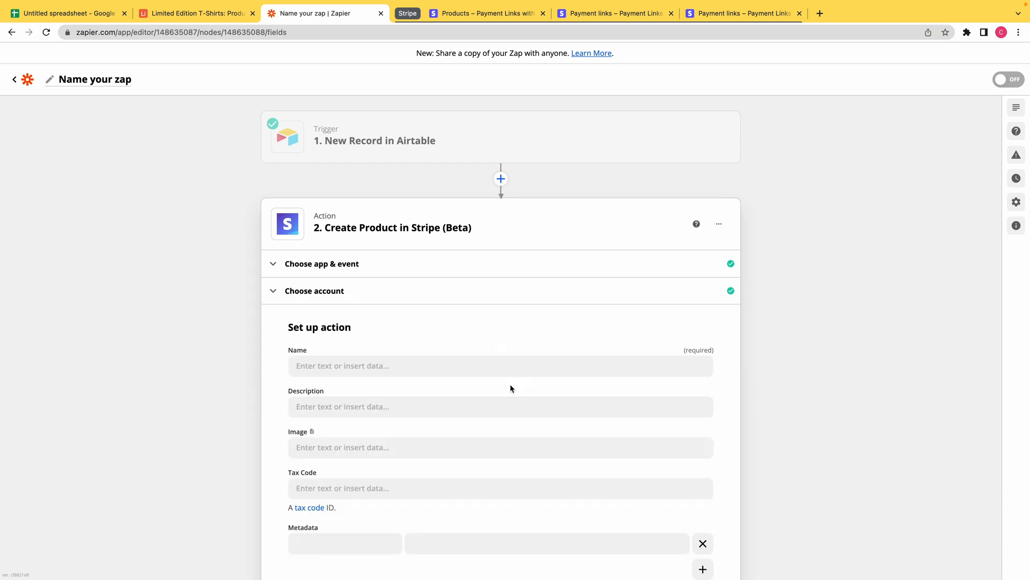
Step: Map the Stripe product's Name to the Product Name field from the Airtable record
click(518, 371)
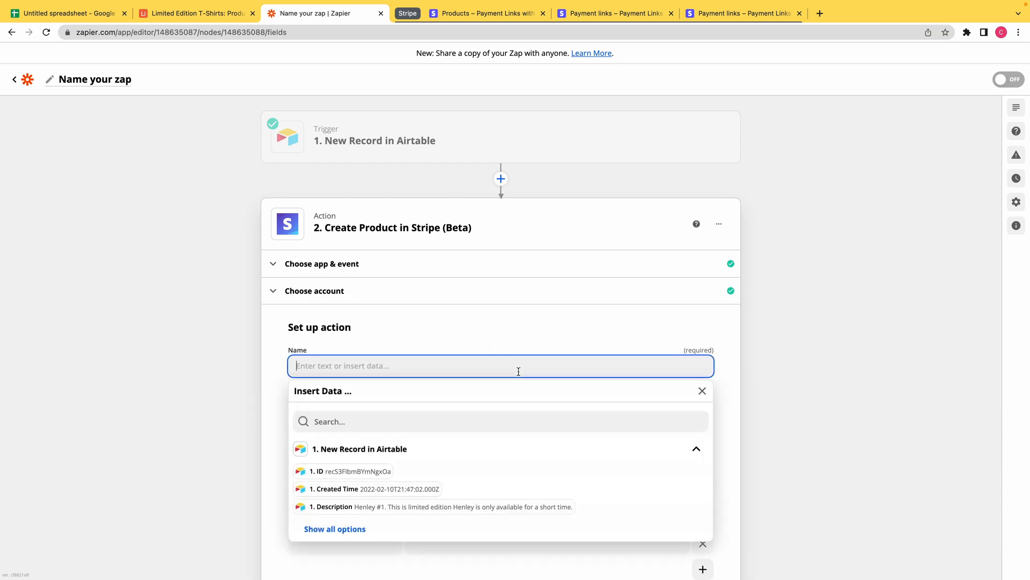
click(417, 428)
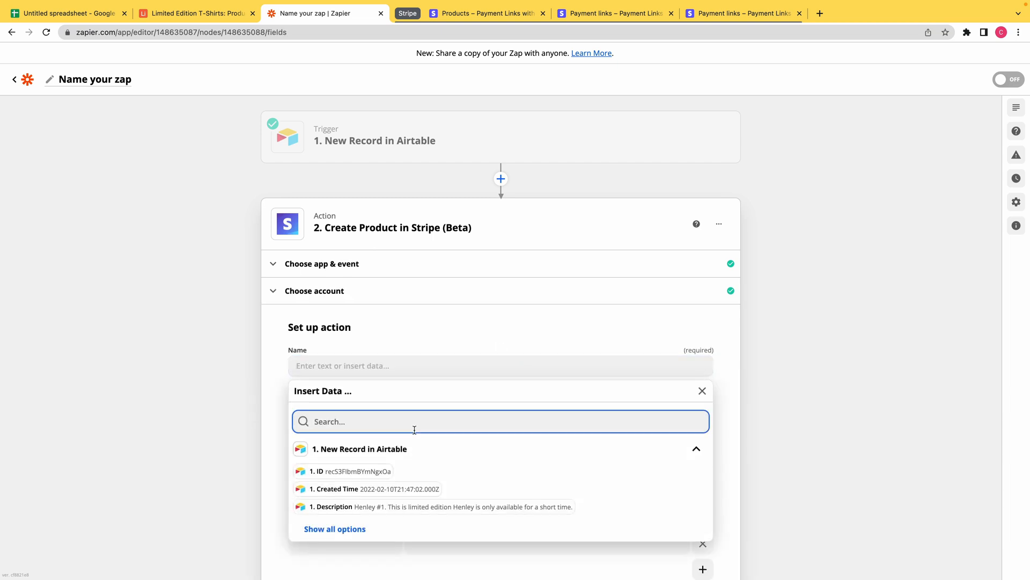
text(Product)
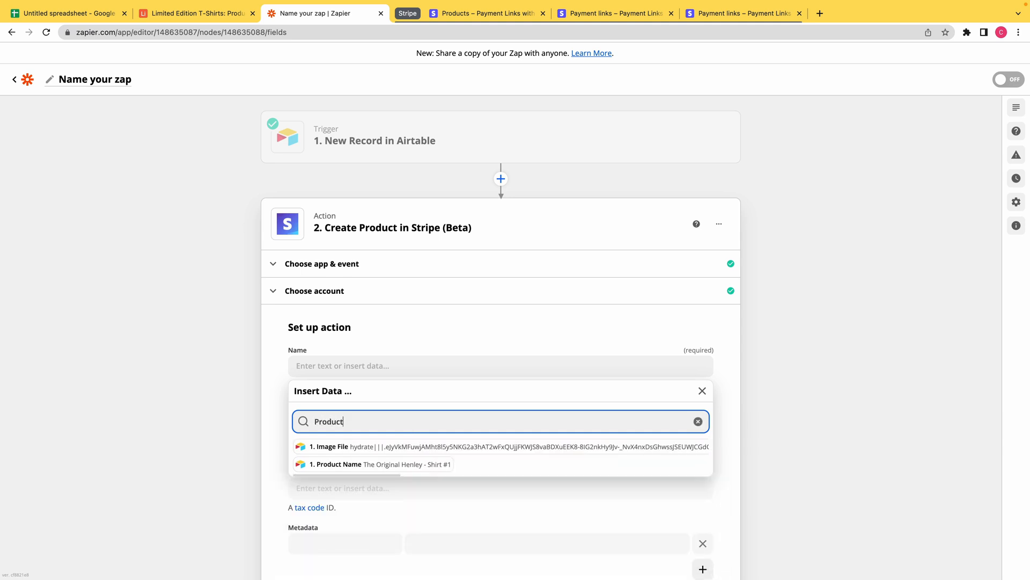
click(391, 464)
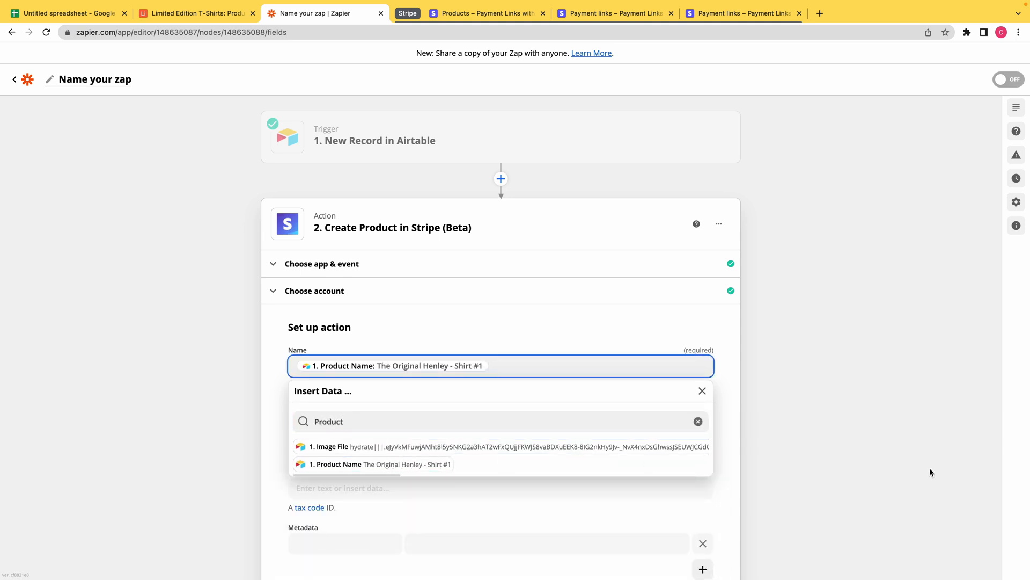
click(887, 471)
Step: Map the Stripe product's Description to the Description field from the Airtable record
click(425, 402)
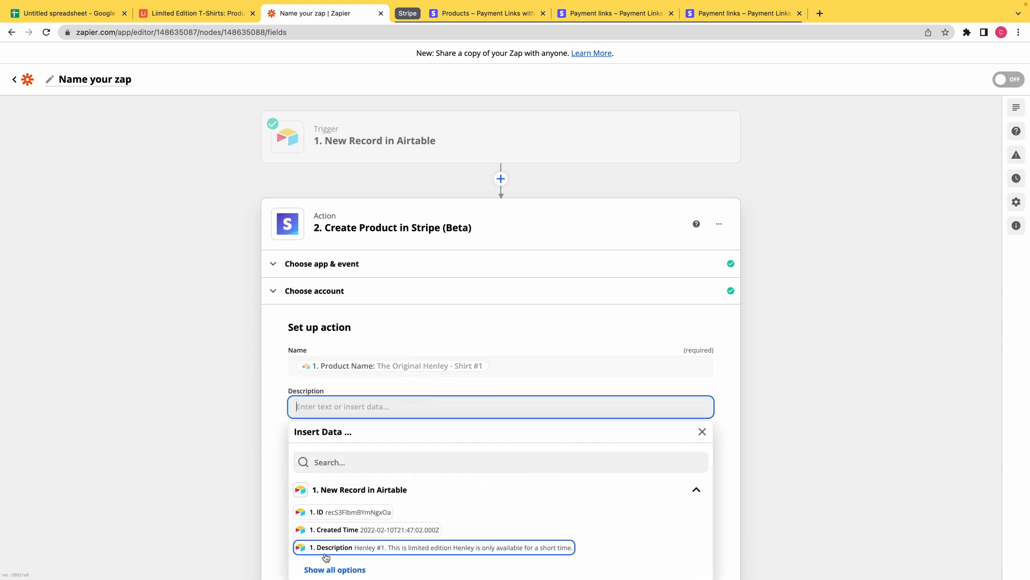
click(343, 549)
click(795, 411)
scroll(717, 421, down, 2)
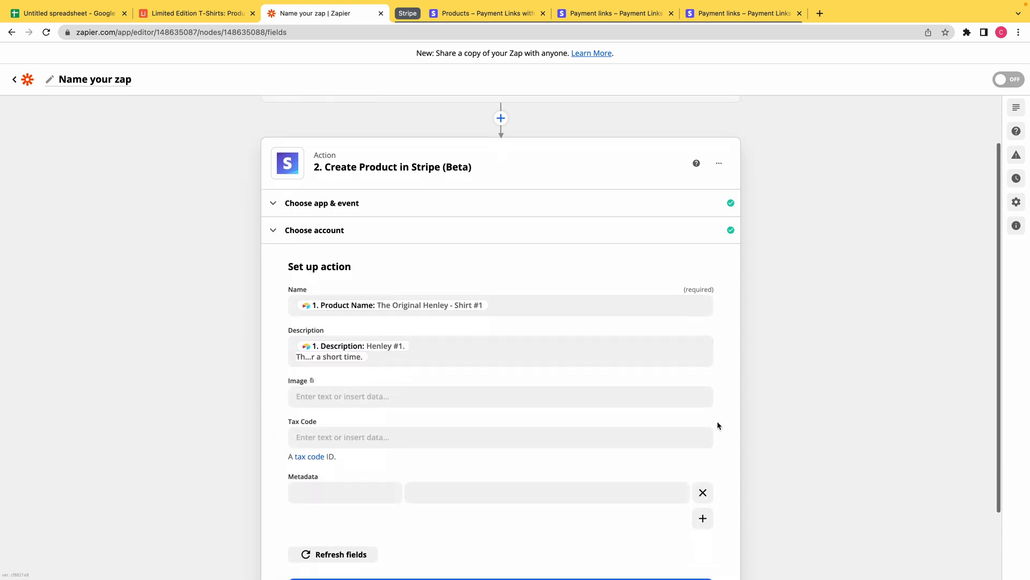
Step: Map the Stripe product's Image to the fakestoreapi Image URL field from the Airtable record
click(421, 352)
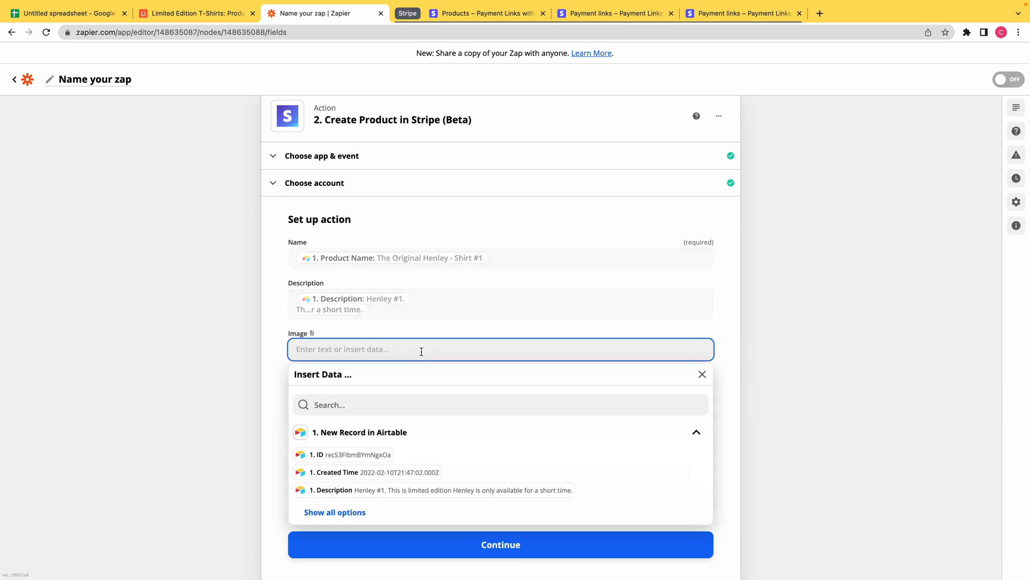
click(363, 403)
text(Ima)
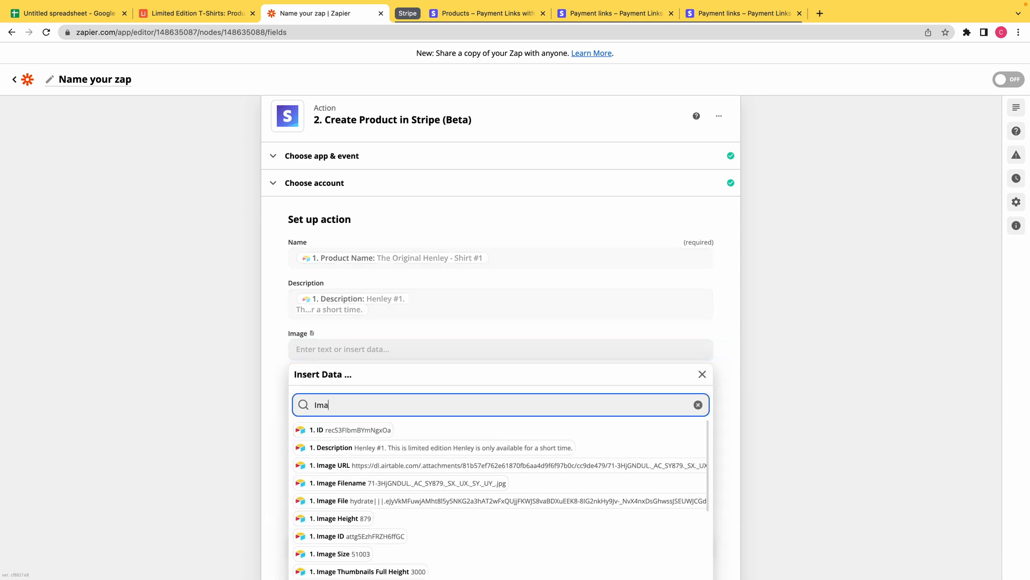
text(ge URL)
click(497, 500)
click(756, 428)
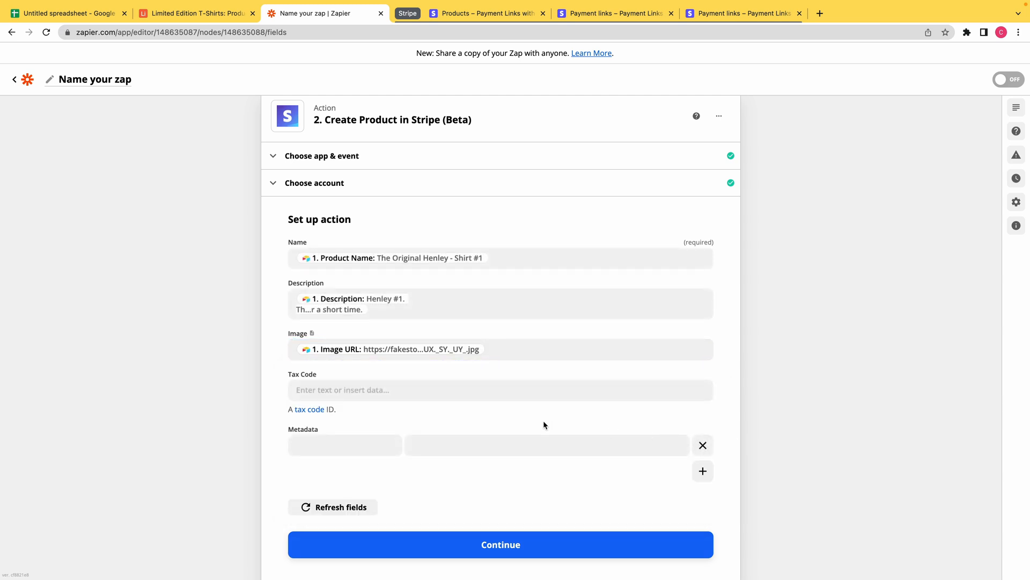
Step: Finish the Create Product setup and open the action's test, leaving Tax Code and Metadata empty
scroll(543, 420, down, 1)
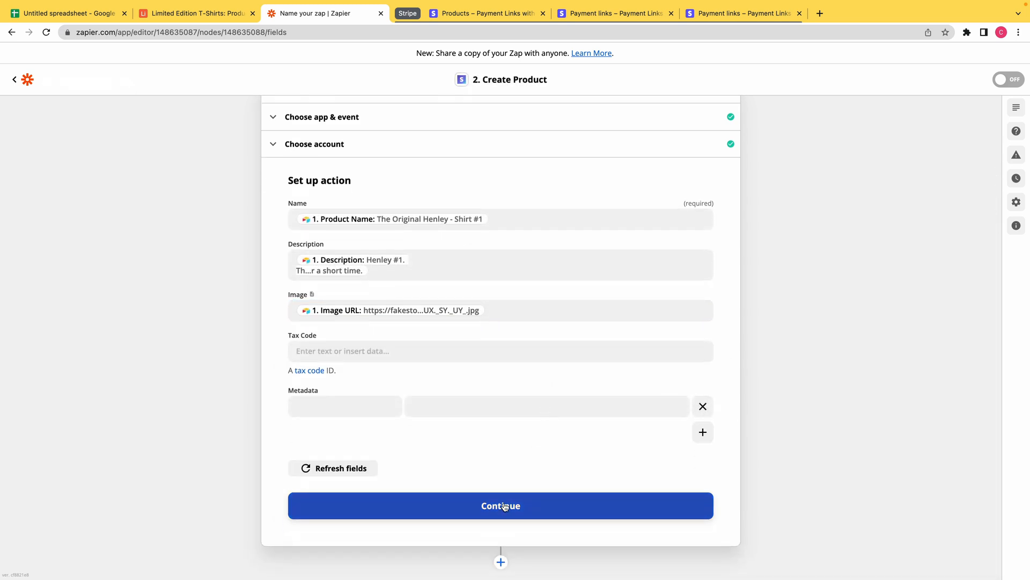
click(500, 562)
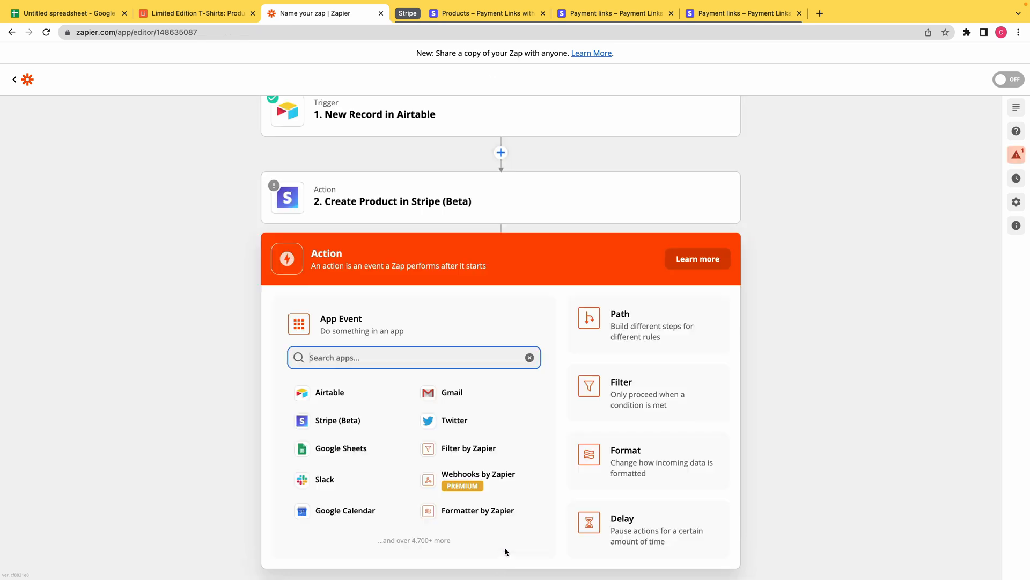
click(549, 212)
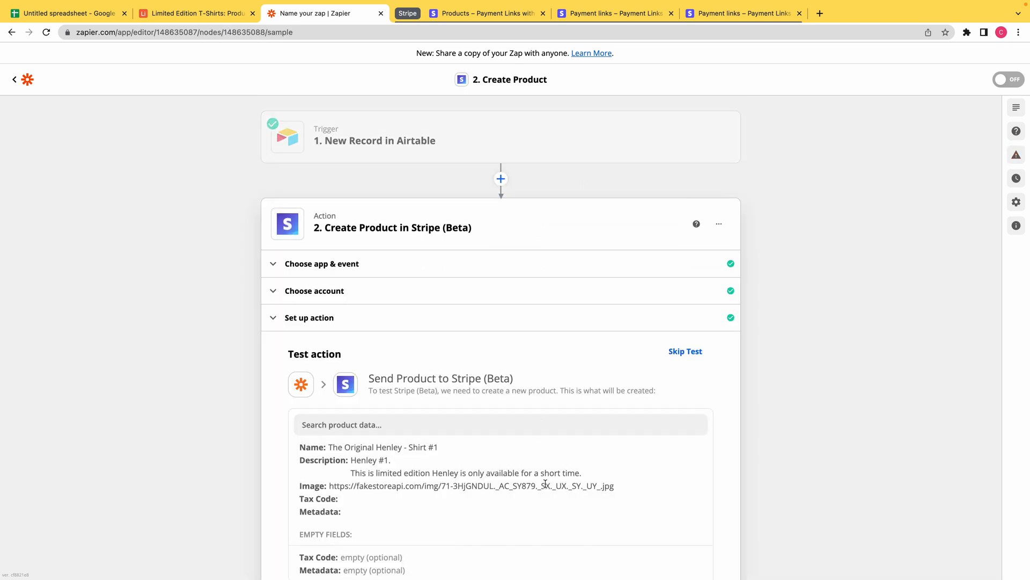
Step: Test the Create Product action by sending the sample Henley shirt product to Stripe, and review the returned product data
click(578, 506)
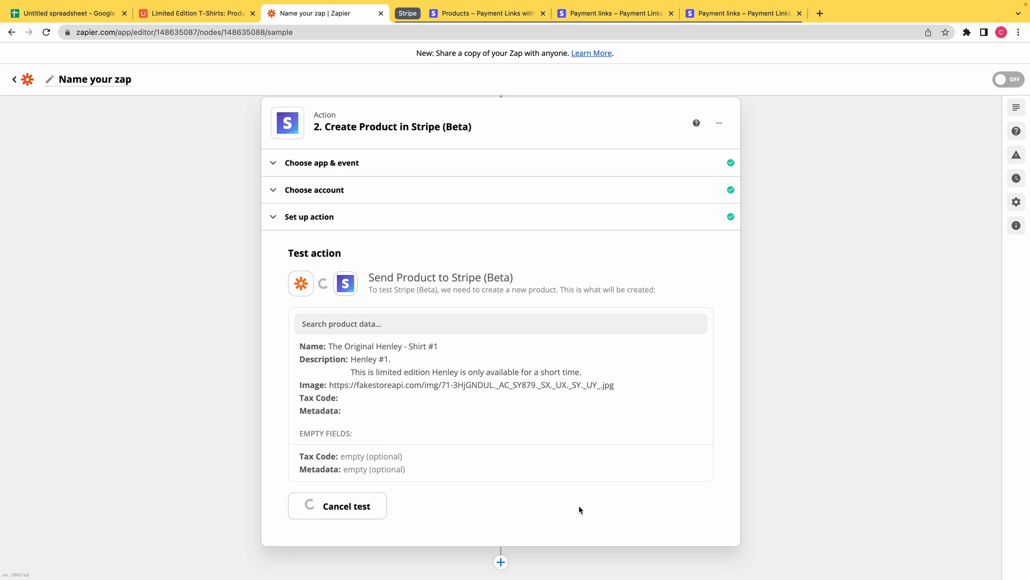
scroll(610, 464, down, 1)
scroll(604, 468, up, 1)
scroll(804, 380, down, 3)
scroll(805, 383, down, 1)
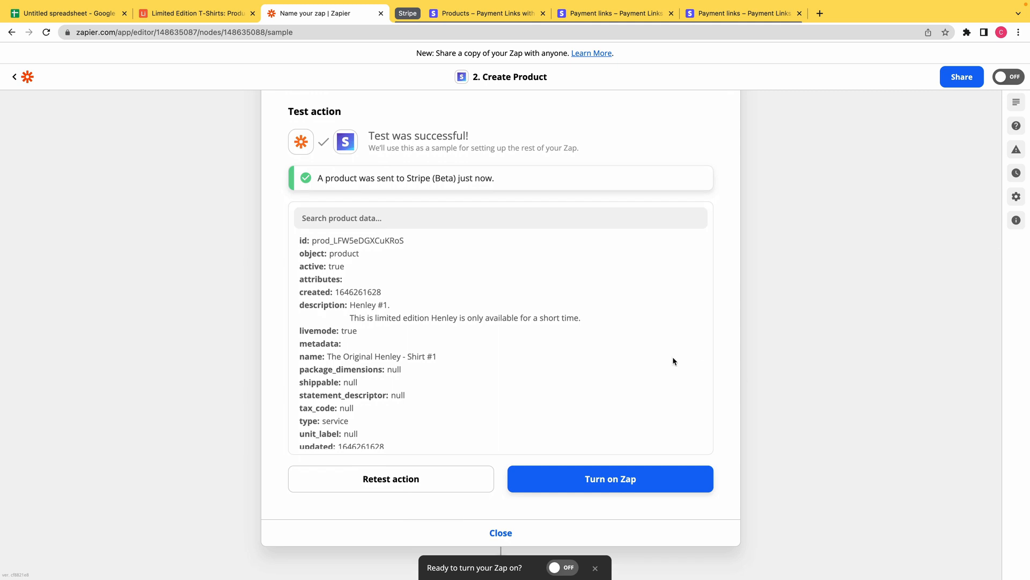
Step: Switch to the Stripe dashboard, refresh the product list and open The Original Henley - Shirt #1 to check its details
click(483, 13)
key(super+r)
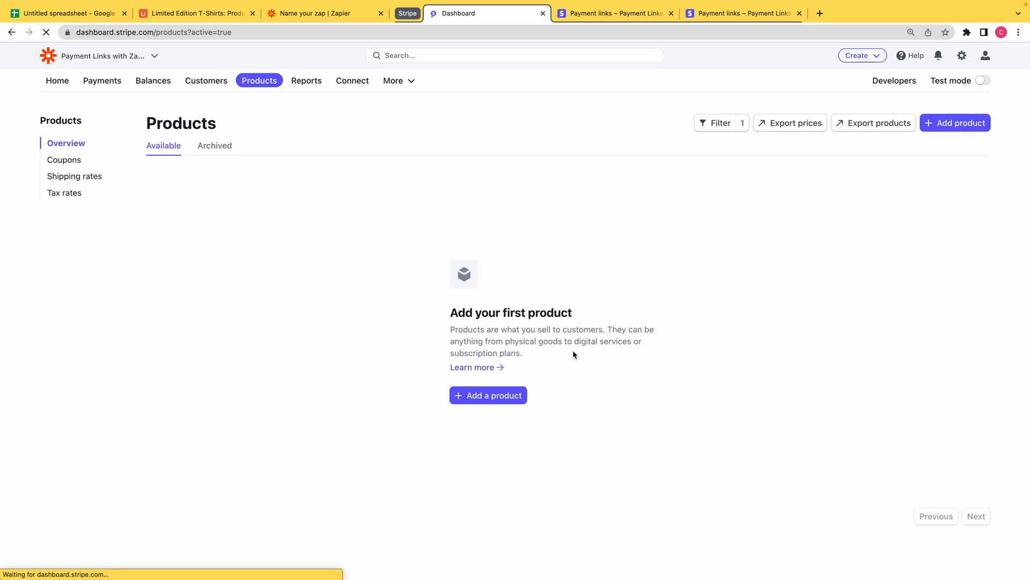
click(300, 221)
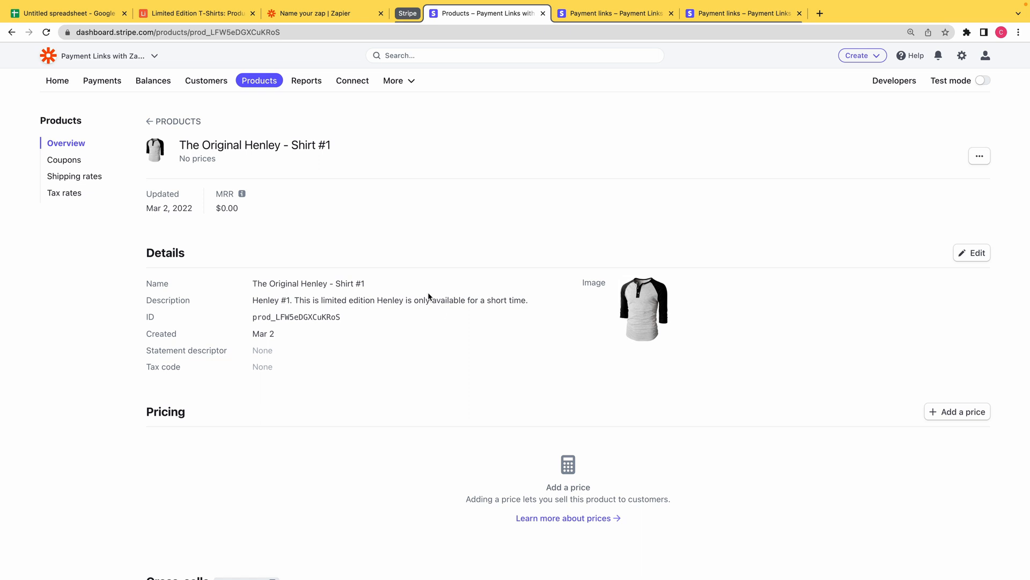
Step: Switch back to the Zap in Zapier and add a third action using Stripe (Beta) with the Create Price event
click(323, 17)
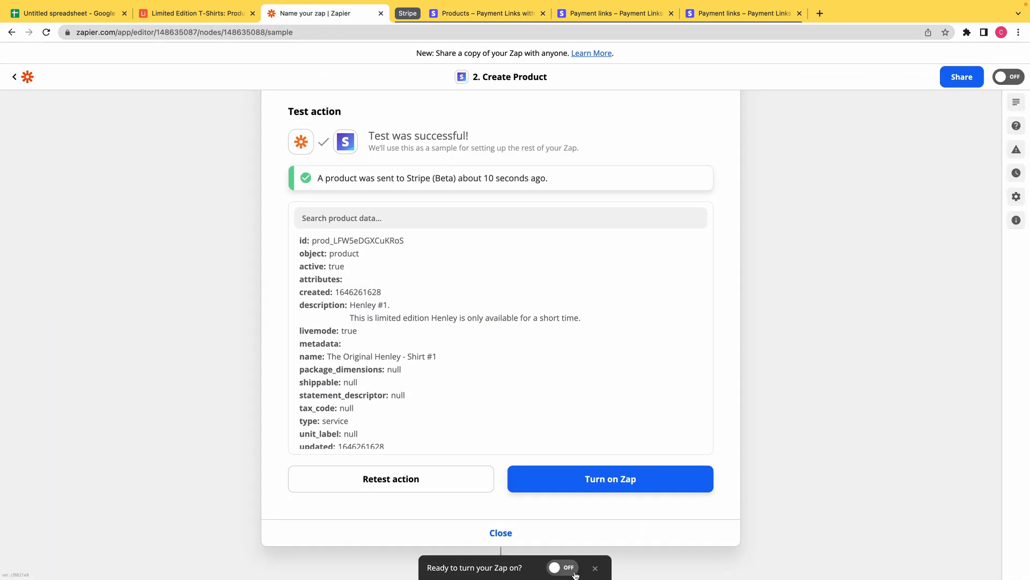
click(595, 569)
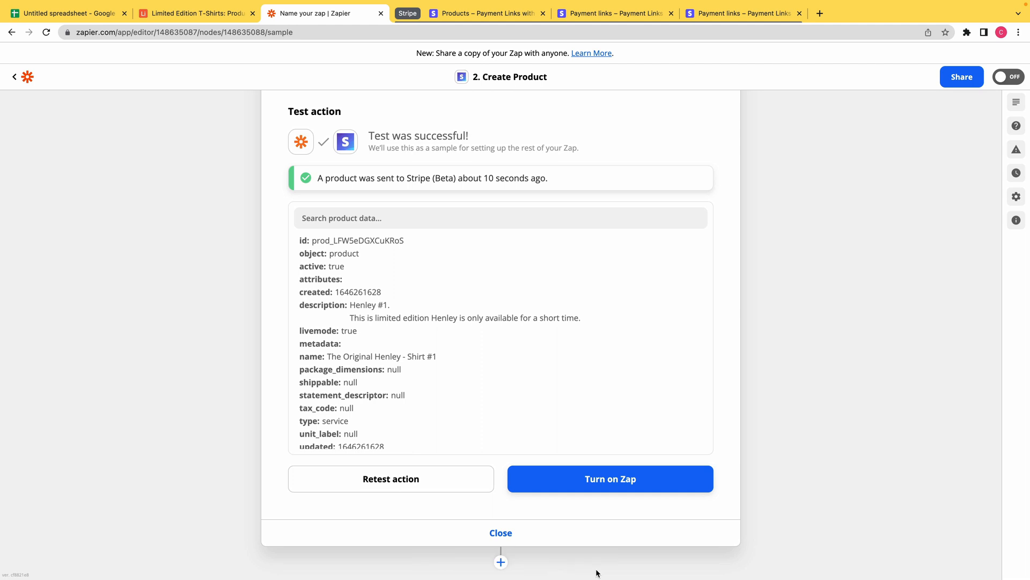
click(502, 564)
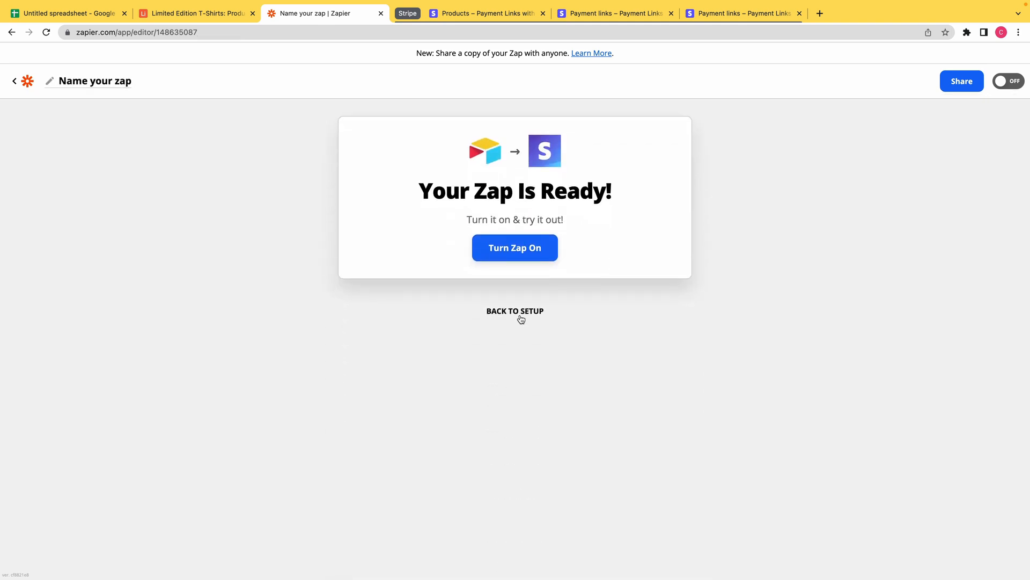
click(520, 314)
click(404, 419)
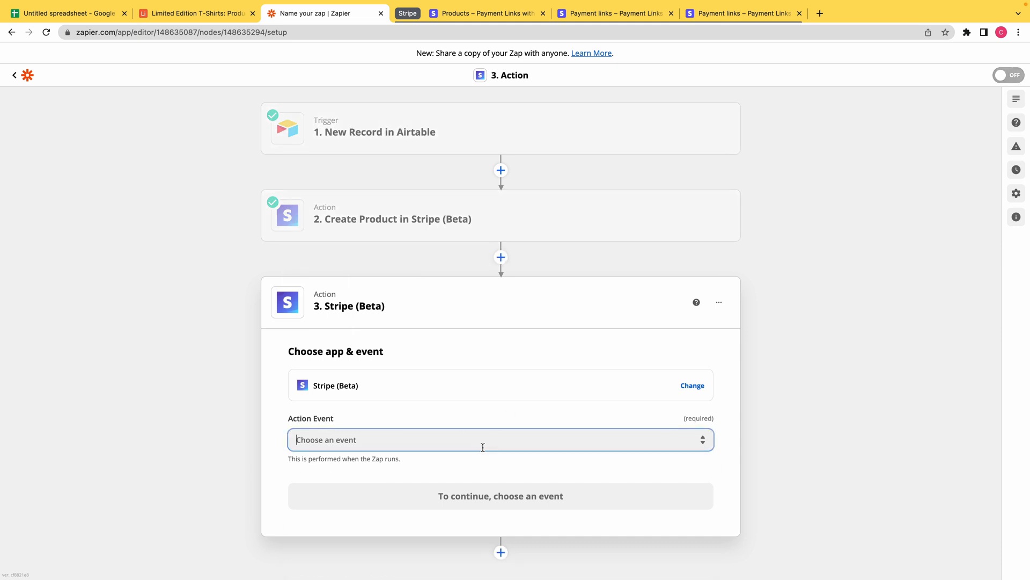
click(483, 443)
click(415, 518)
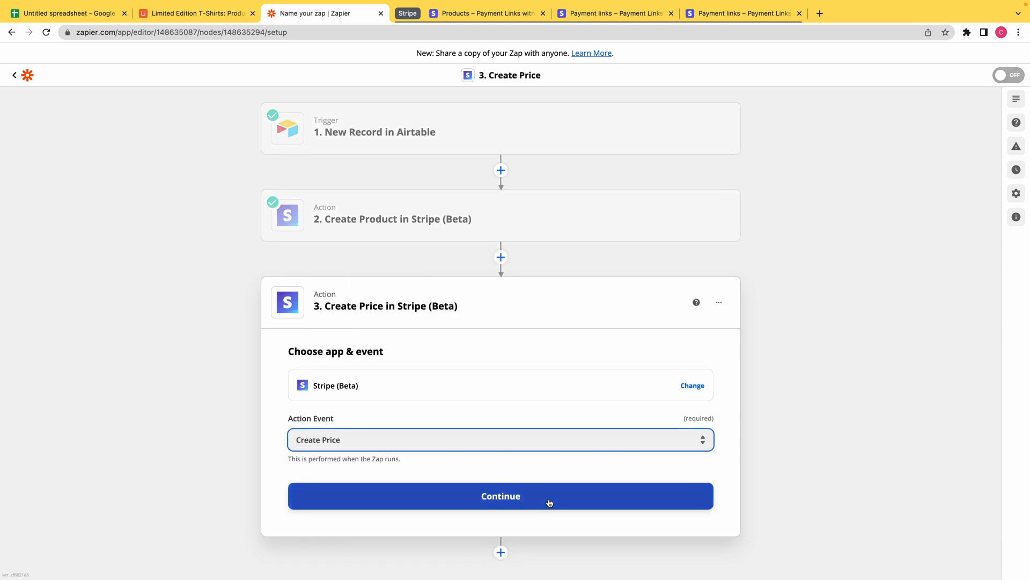
click(549, 499)
Step: Use the already connected Stripe (Beta) account for the Create Price action and continue to its setup
click(559, 421)
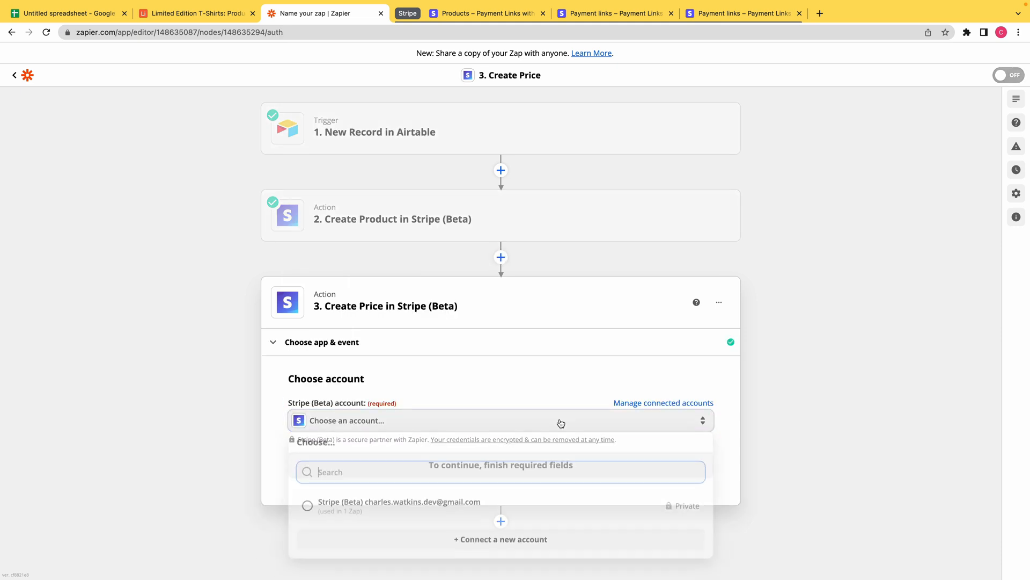
click(535, 514)
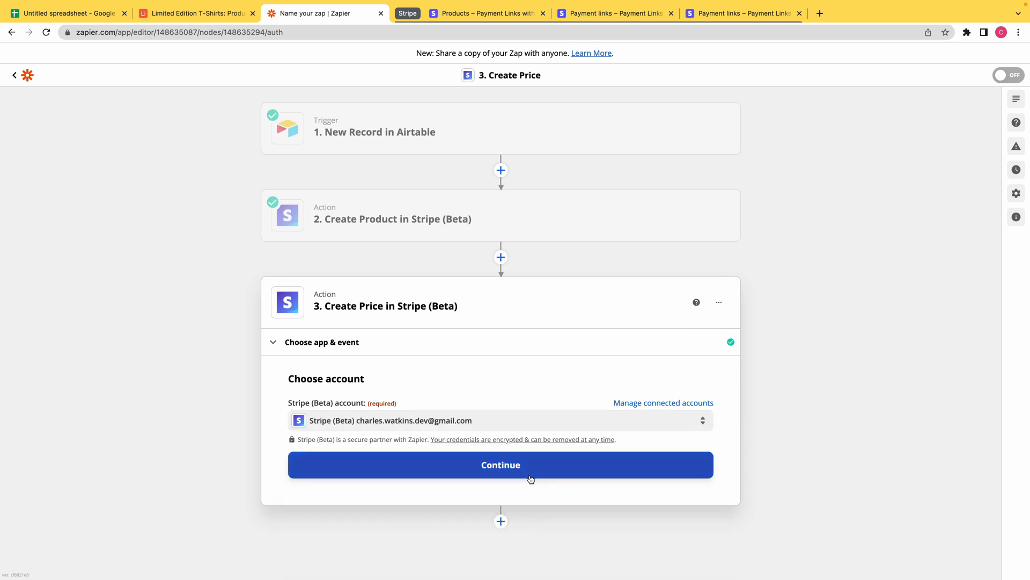
click(530, 479)
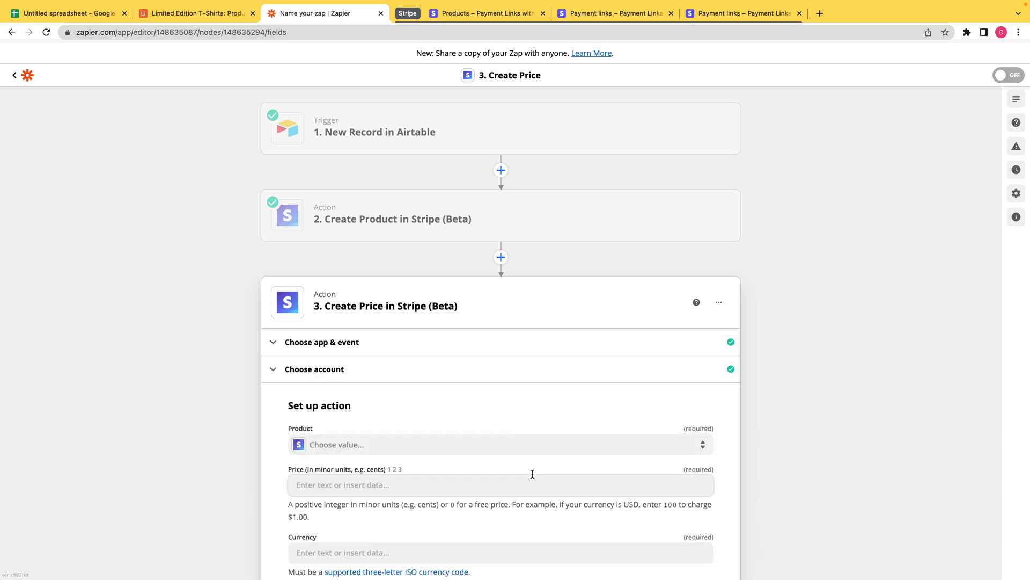
Step: Map the price's Product to the custom ID value from the Create Product in Stripe step
click(557, 448)
double_click(360, 479)
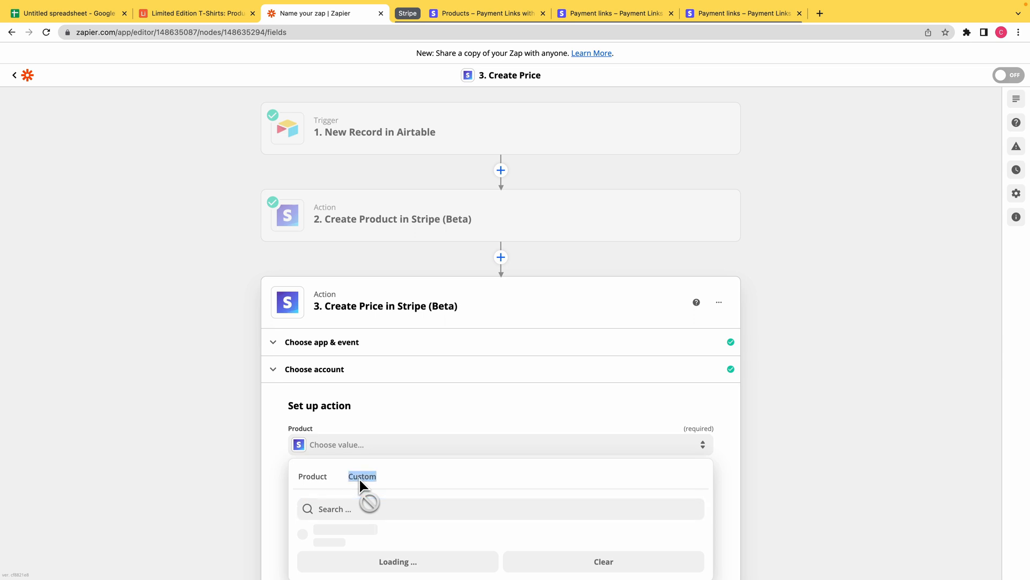
scroll(773, 424, down, 3)
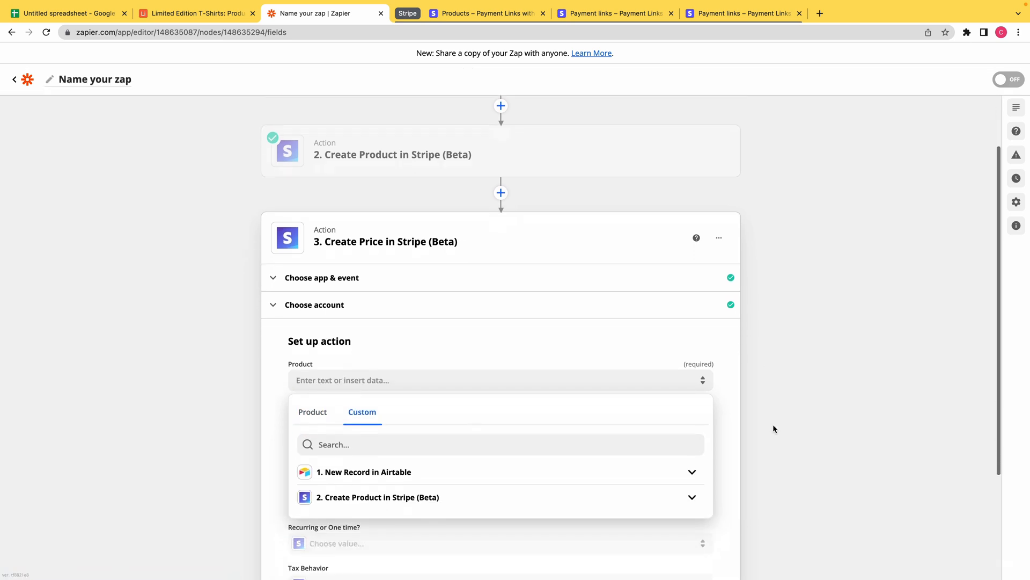
scroll(794, 471, down, 2)
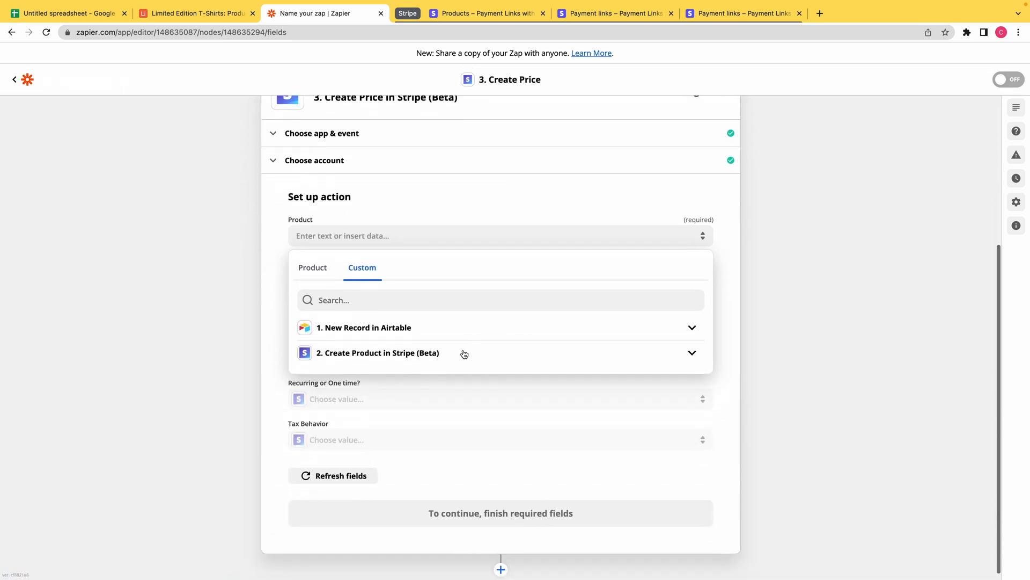
click(465, 354)
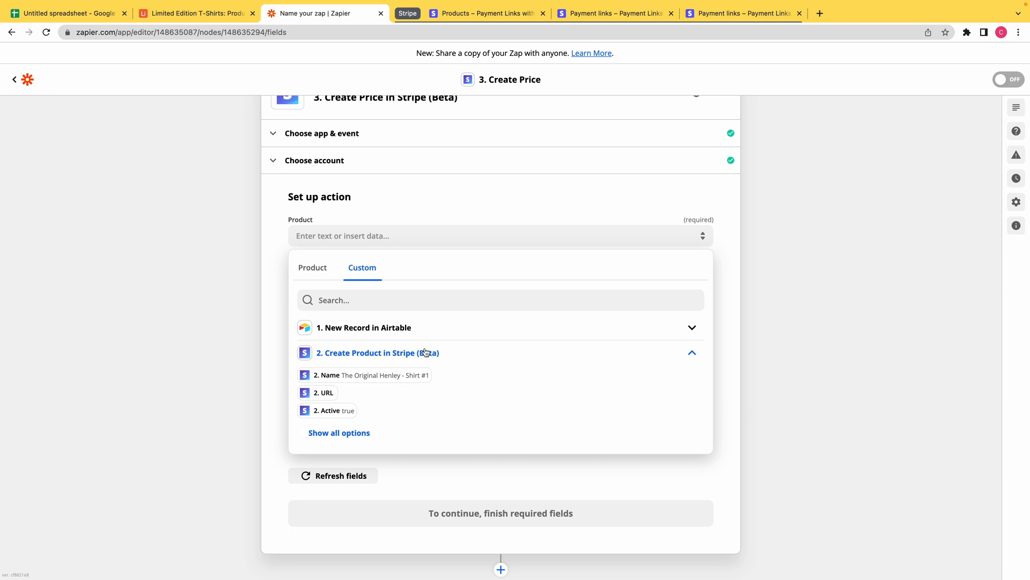
click(323, 432)
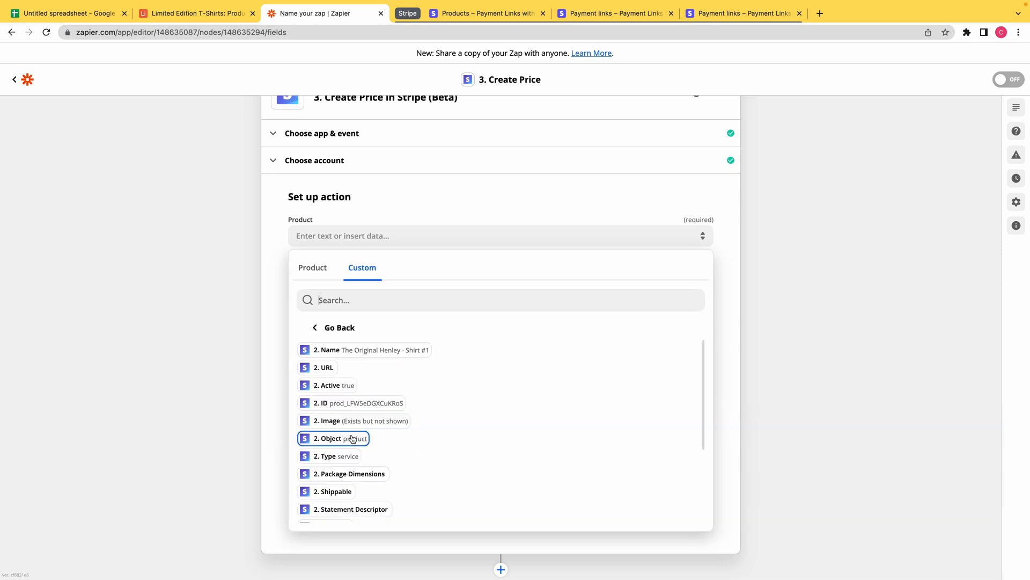
click(358, 403)
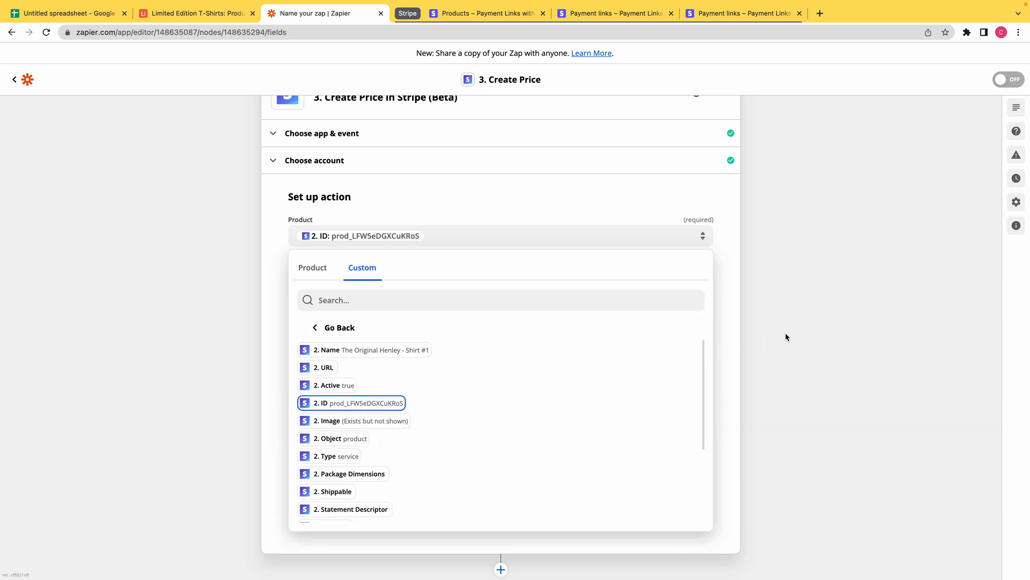
Step: Map the price amount in minor units to the Price (cents) field from the Airtable record
click(517, 277)
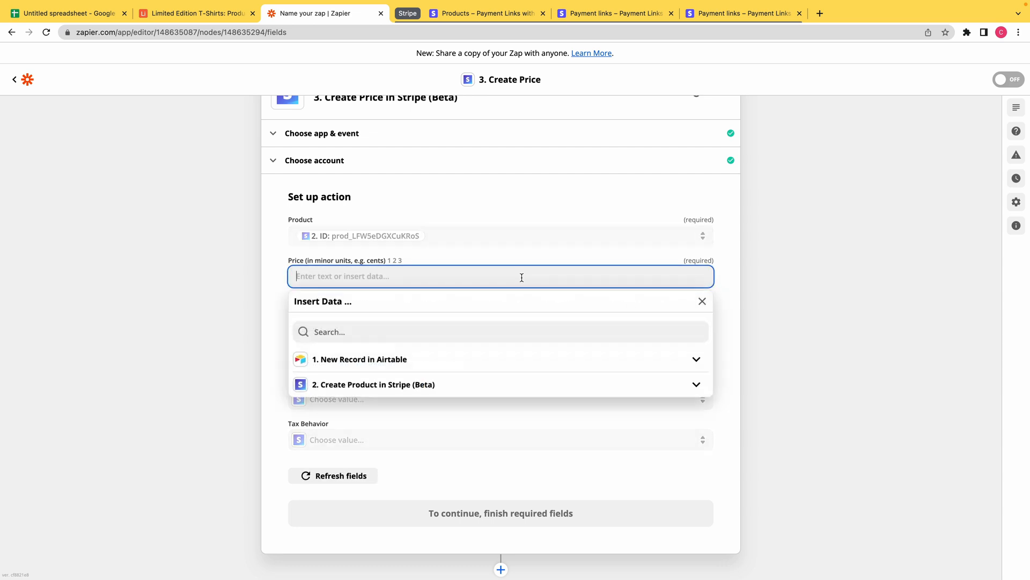
click(400, 360)
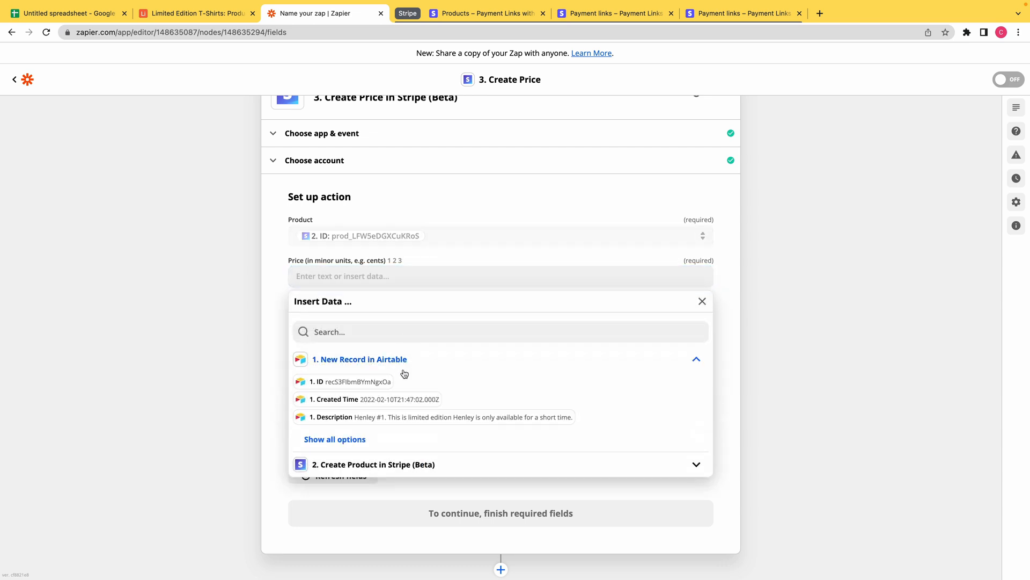
click(419, 330)
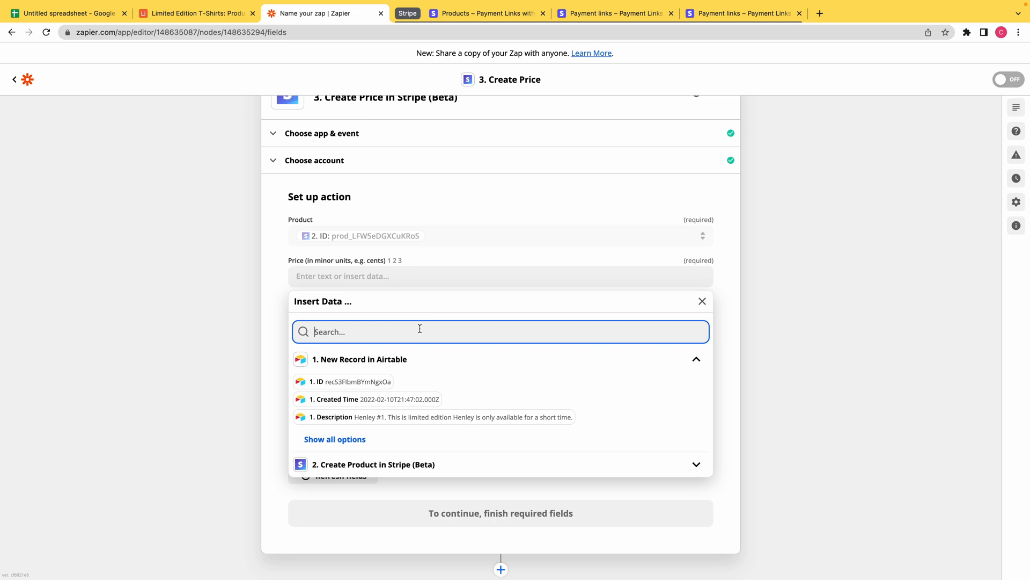
text(Price)
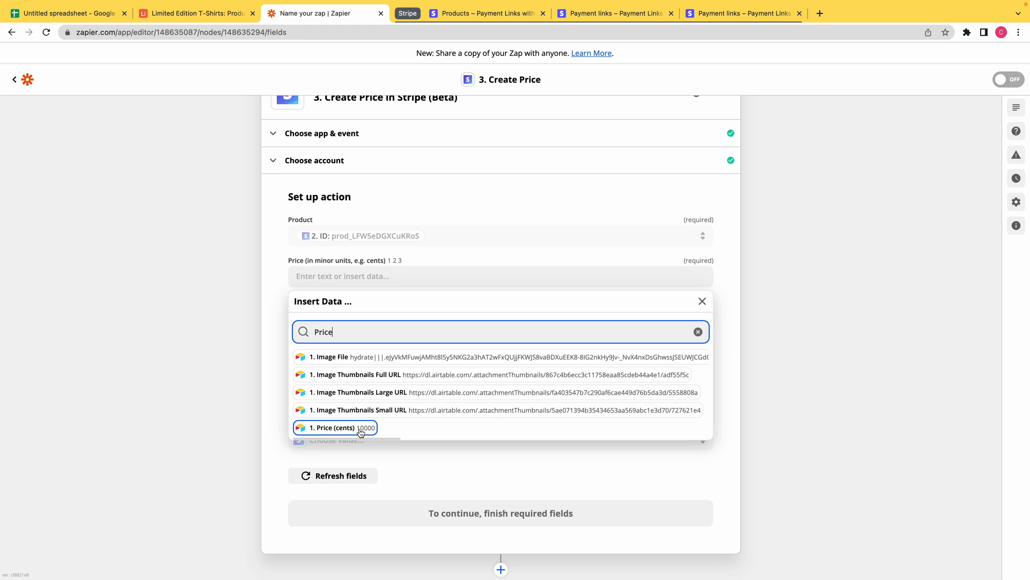
click(361, 429)
click(817, 403)
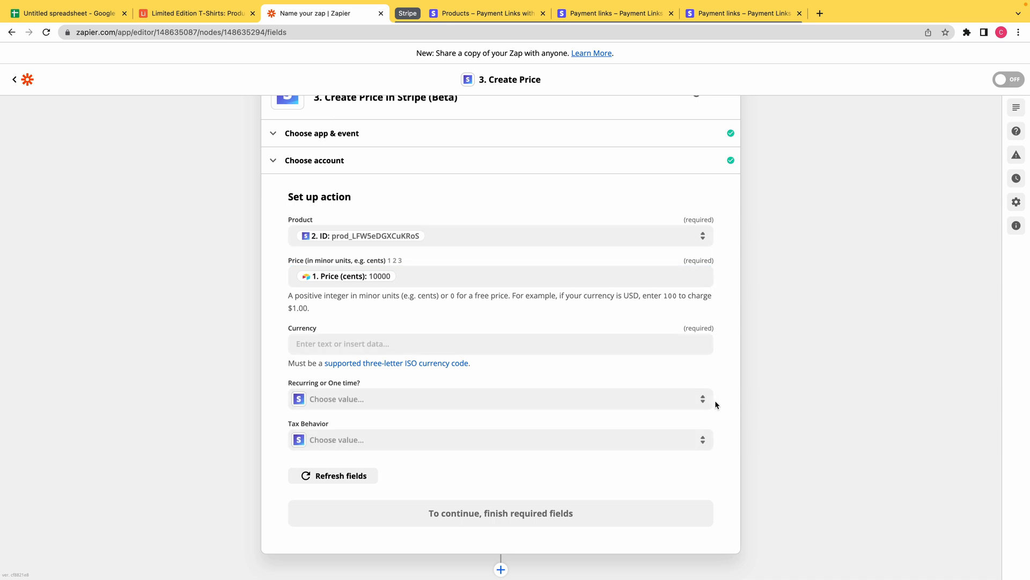
Step: Set the price's Currency to USD and make it a One time price
click(677, 346)
text(USD)
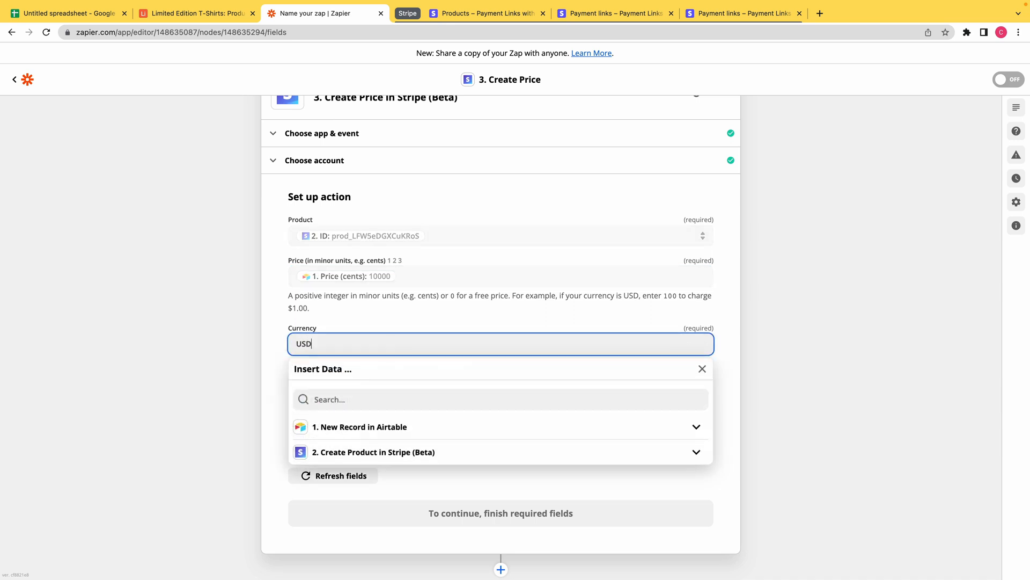
click(764, 475)
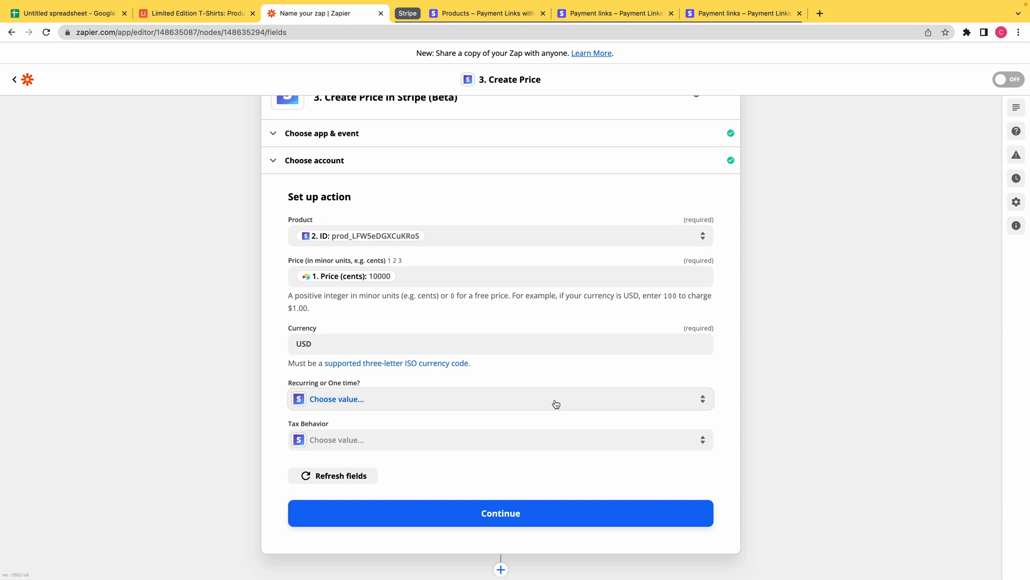
click(556, 403)
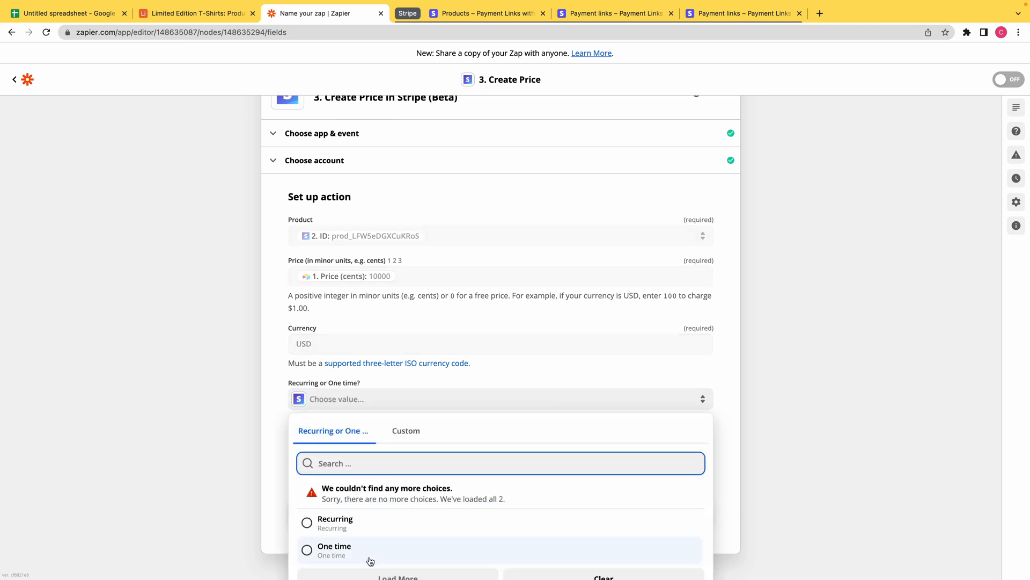
click(369, 556)
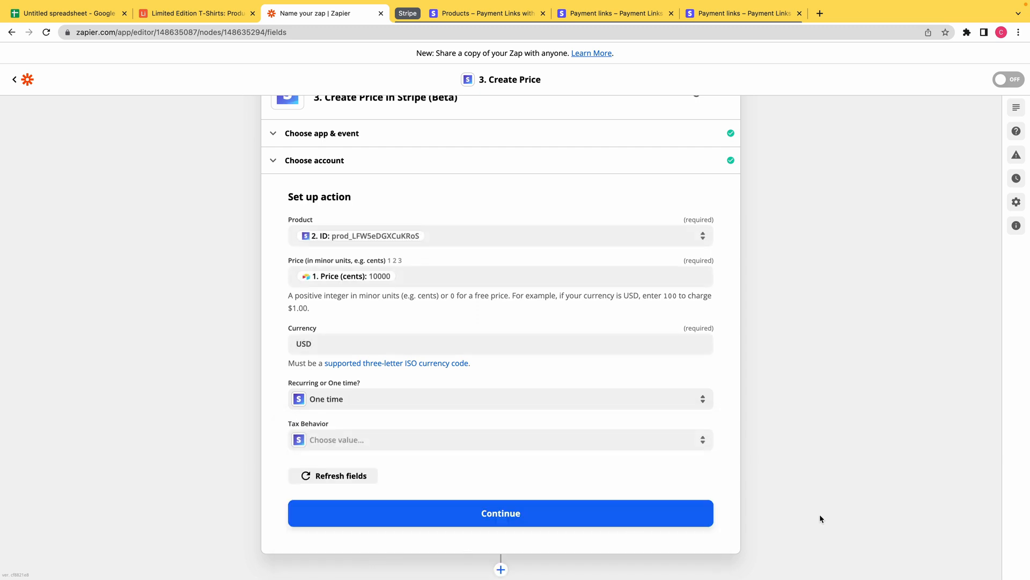
Step: Test the Create Price action with Tax Behavior left empty, and check the product's pricing in the Stripe dashboard
click(563, 513)
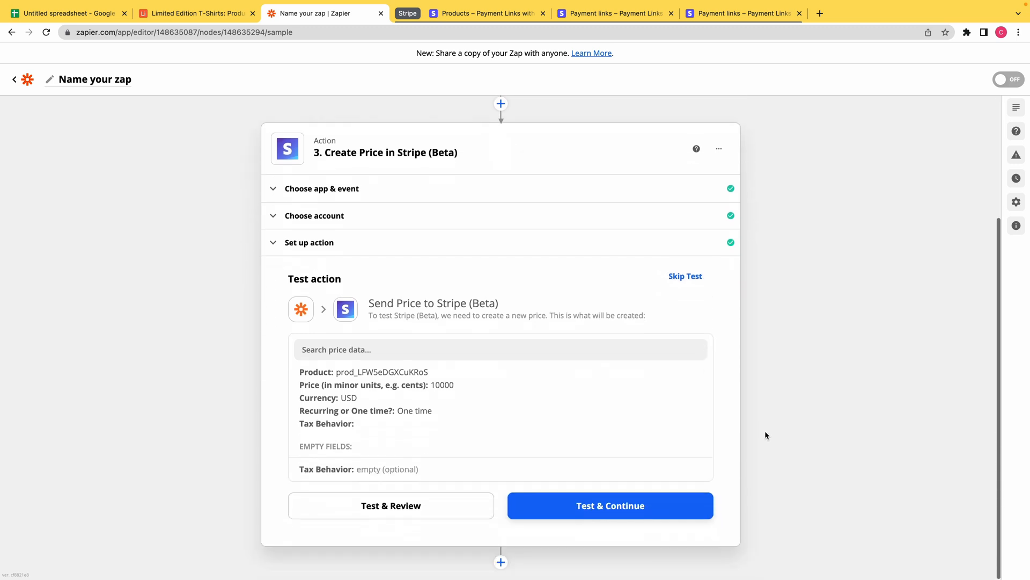
click(588, 505)
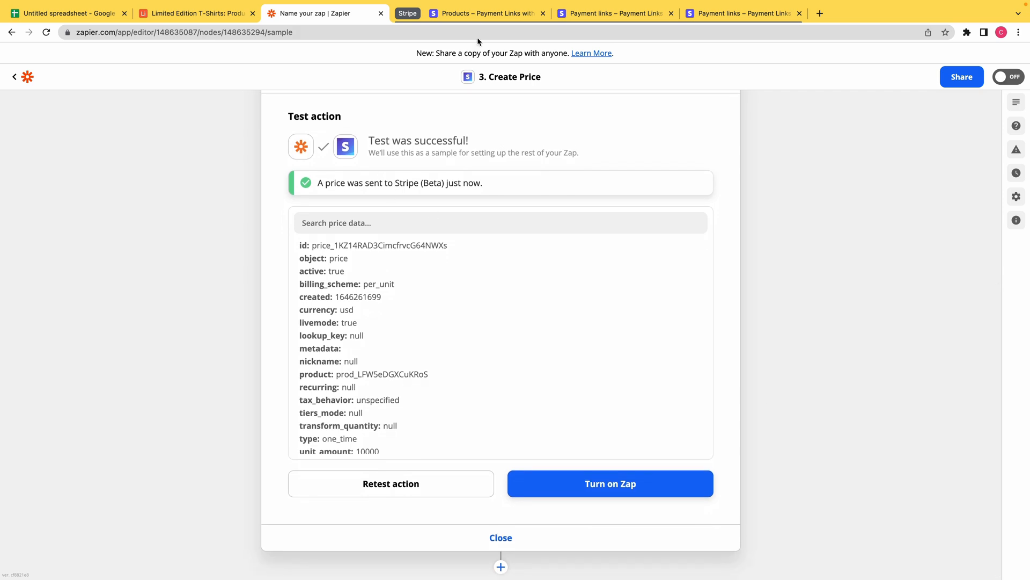
click(475, 14)
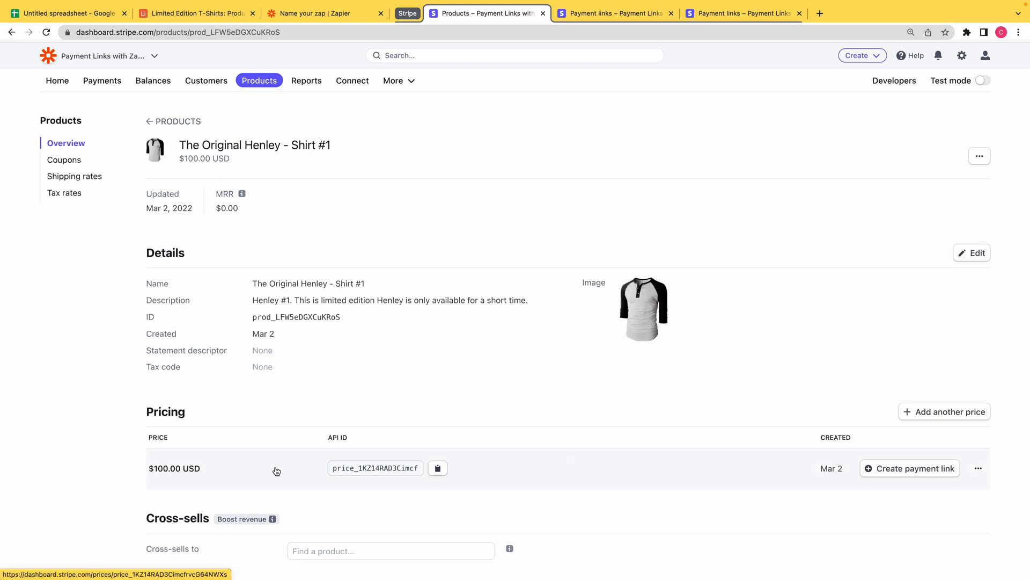
Step: Switch back to the Zap in Zapier and add a fourth action using Stripe (Beta) with the Create Payment Link event
click(324, 16)
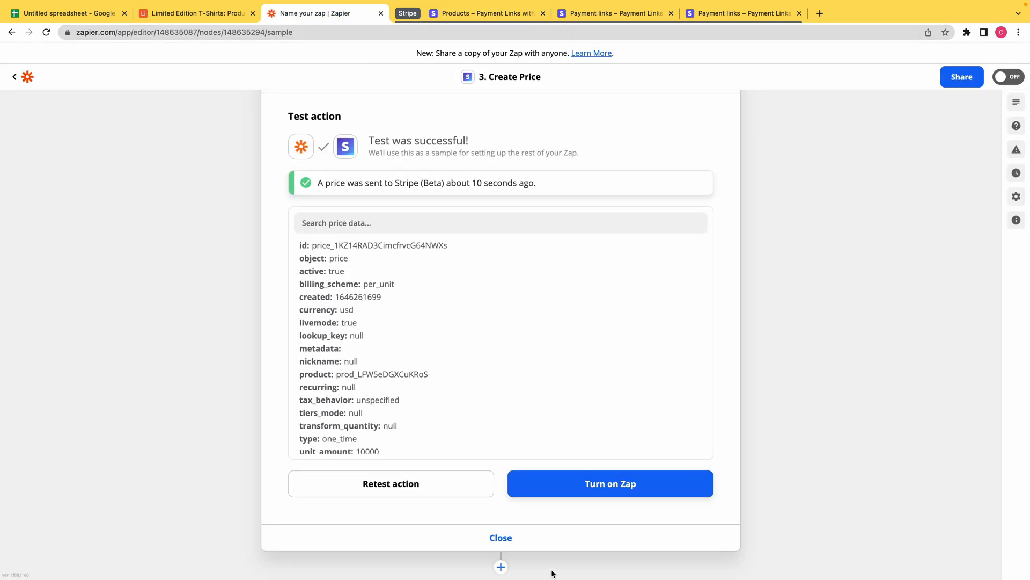
click(500, 567)
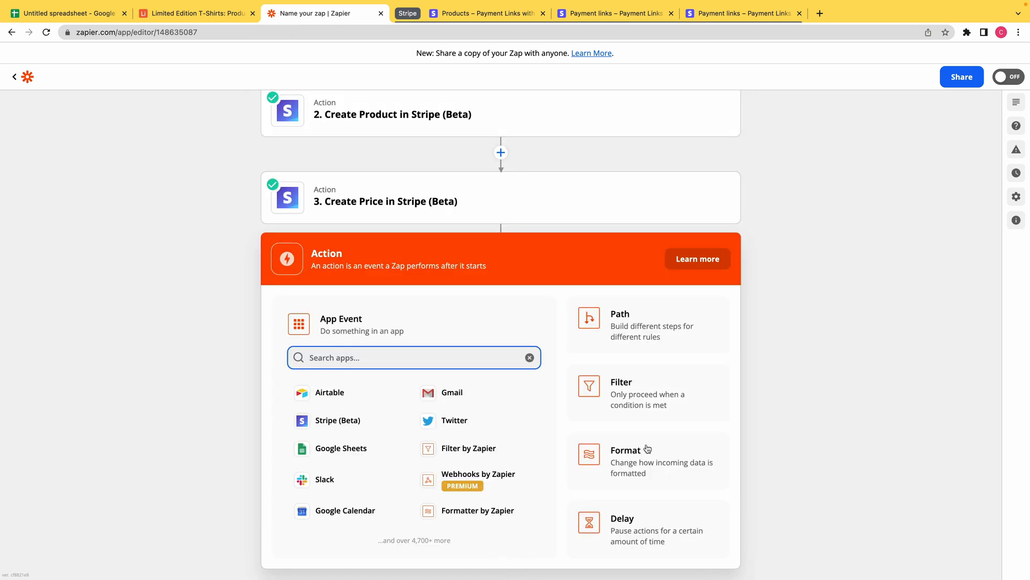
click(321, 428)
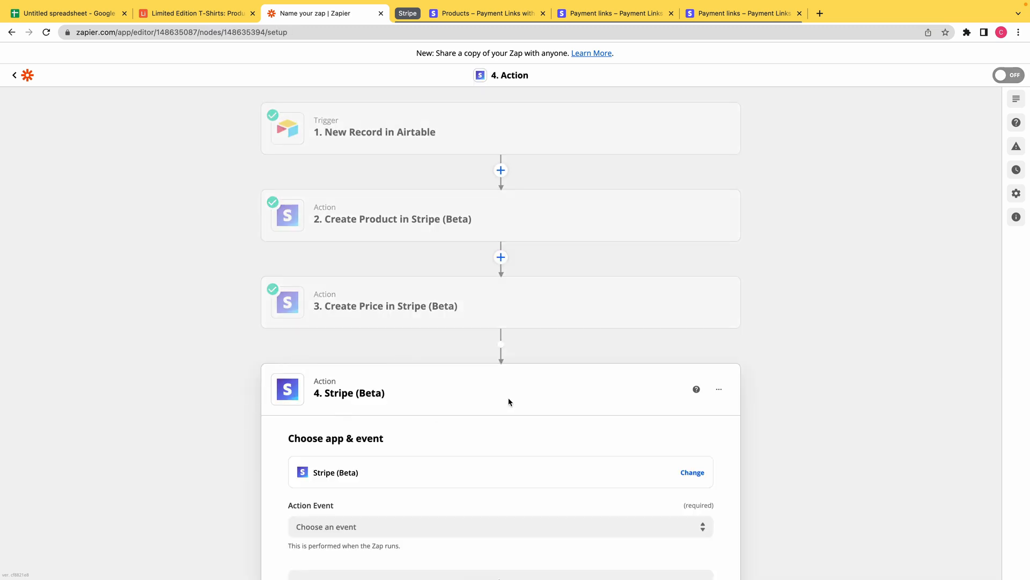
click(493, 451)
click(462, 490)
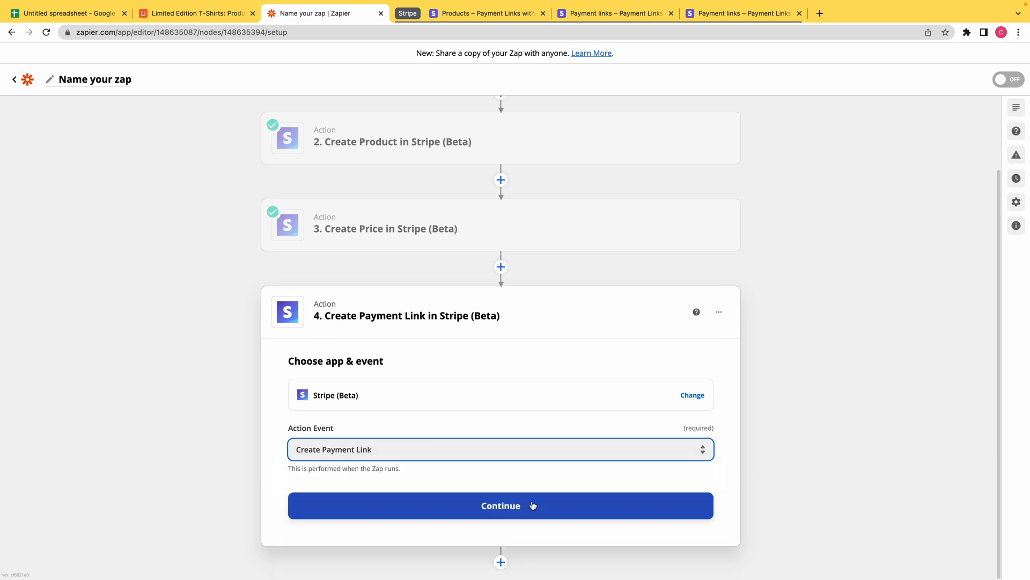
click(505, 504)
Step: Use the already connected Stripe (Beta) account for the Create Payment Link action and continue to its setup
click(557, 462)
click(483, 528)
click(534, 507)
Step: Map the line item's Price in the Create Payment Link action to the ID from the Create Price in Stripe (Beta) action
click(584, 435)
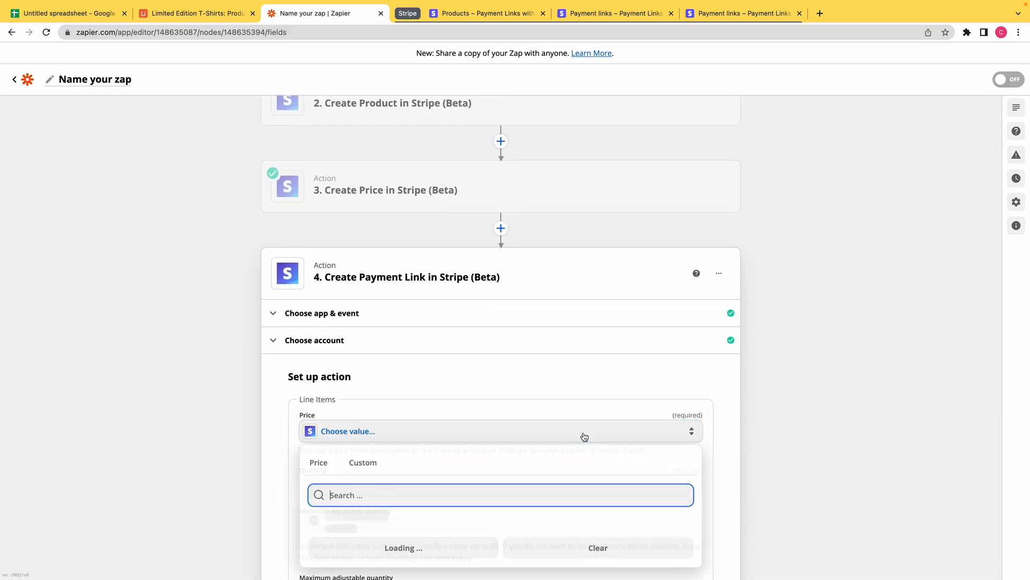
click(363, 463)
scroll(585, 539, down, 2)
click(642, 491)
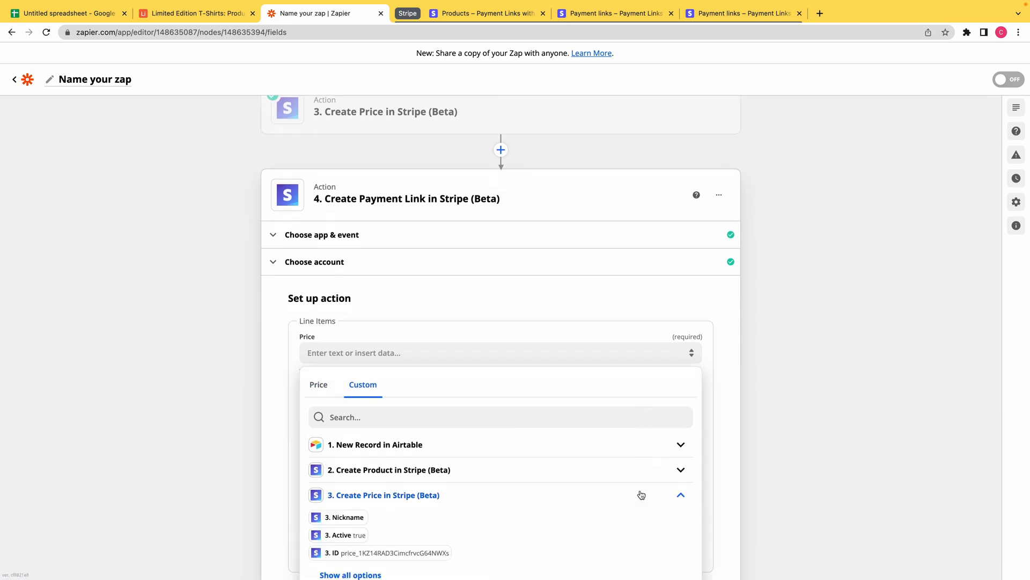
scroll(642, 491, down, 2)
click(368, 486)
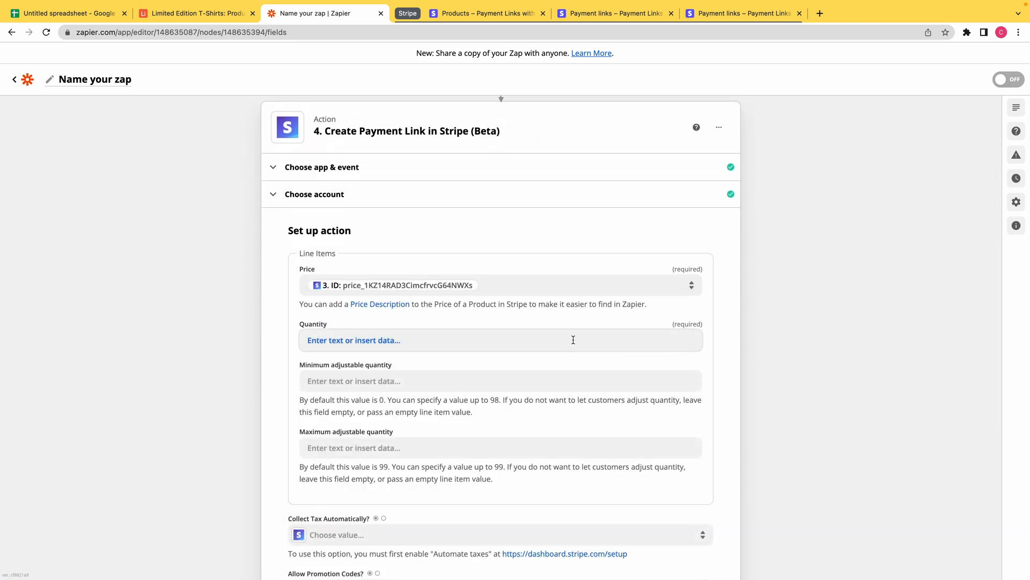
Step: Set the line item's Quantity to 1 in the Create Payment Link action
click(573, 339)
text(1)
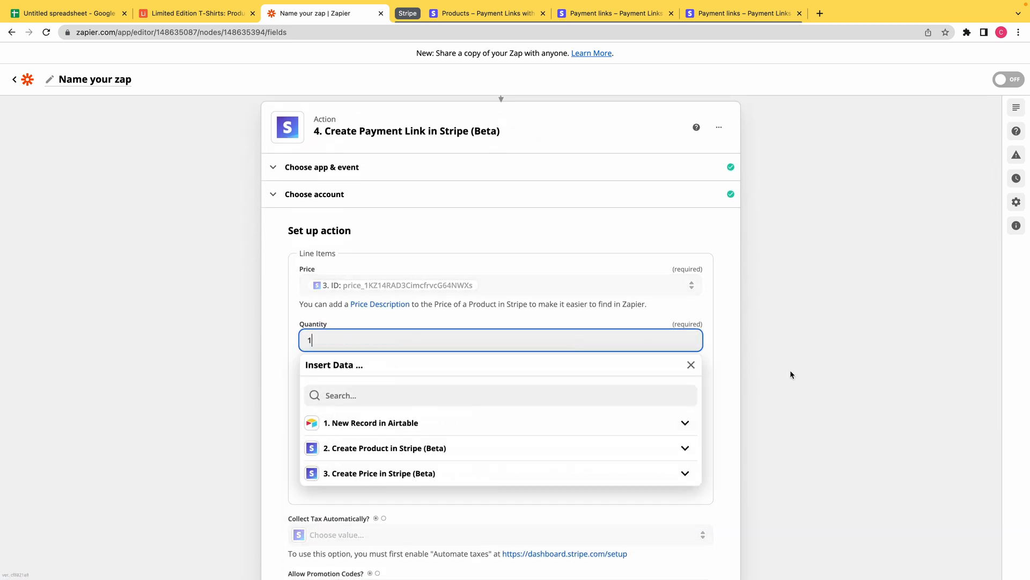
click(792, 372)
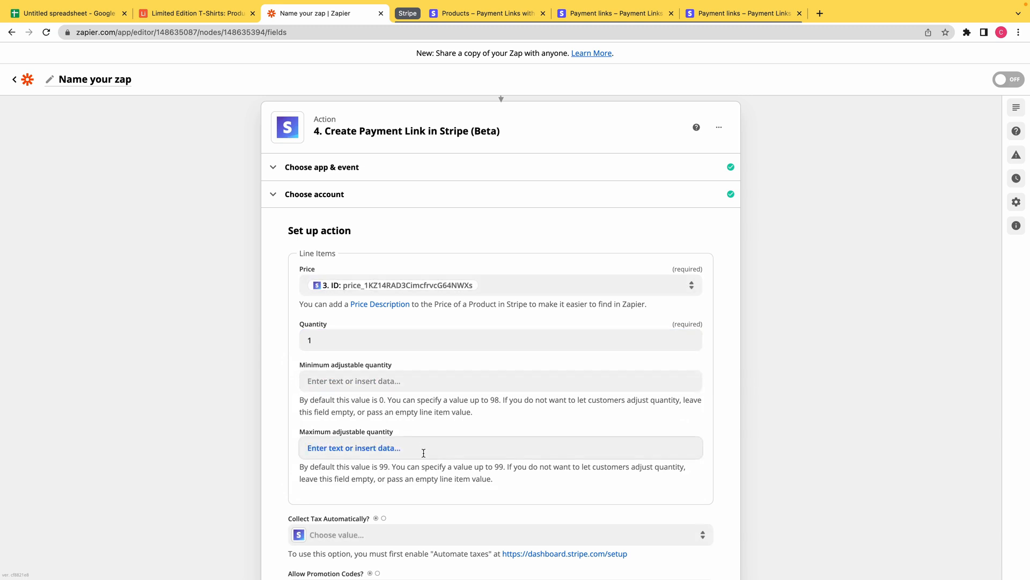
Step: Set Collect Customers' Addresses to Billing and shipping addresses for the payment link
scroll(423, 454, down, 2)
scroll(423, 456, down, 1)
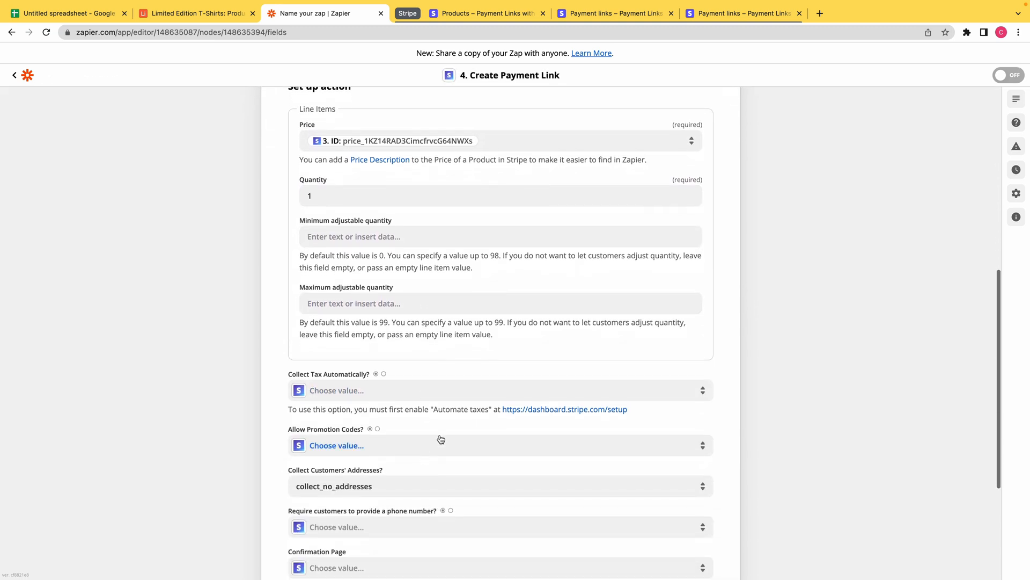
scroll(422, 400, down, 2)
scroll(450, 401, down, 1)
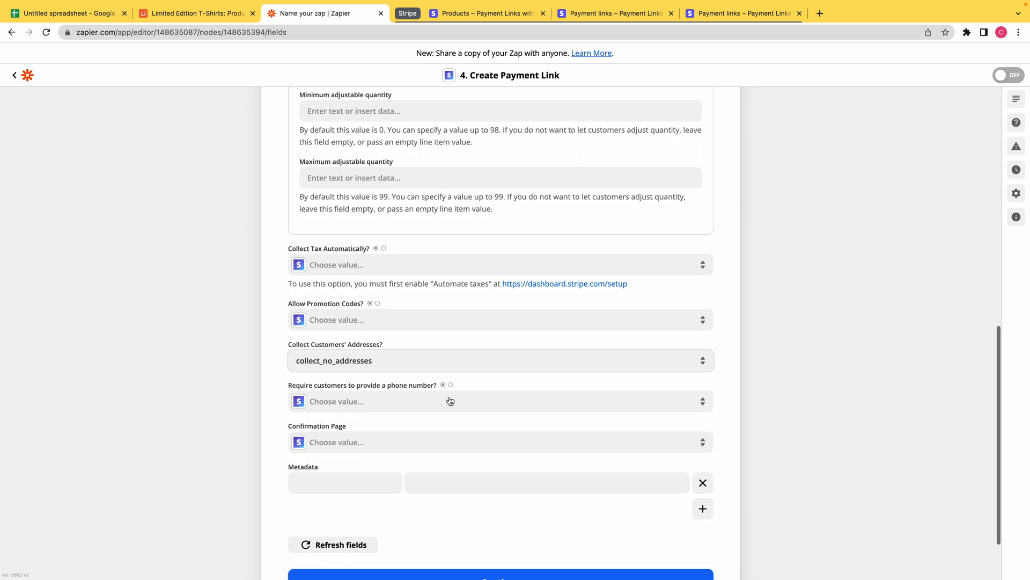
click(568, 361)
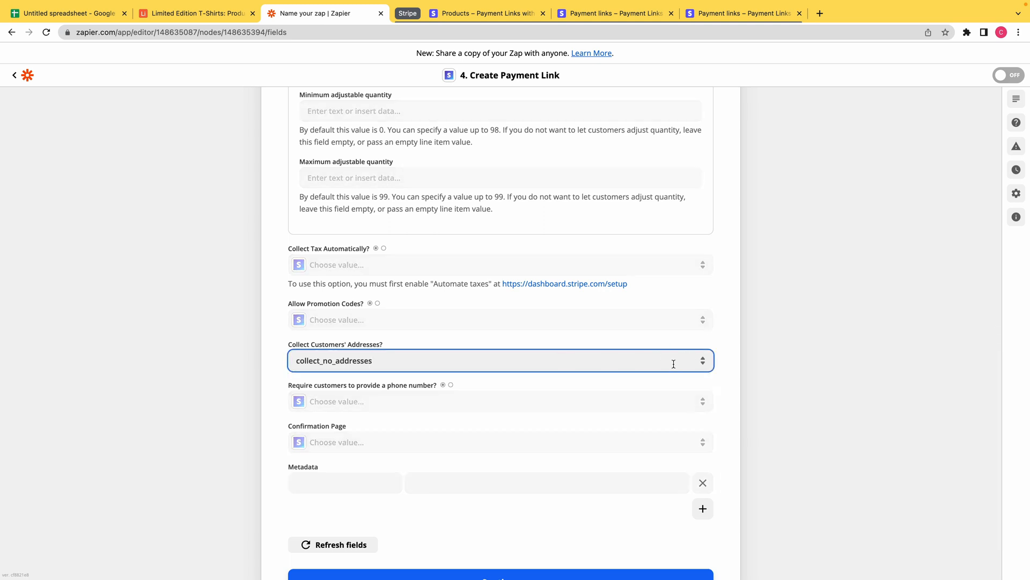
click(454, 362)
click(326, 399)
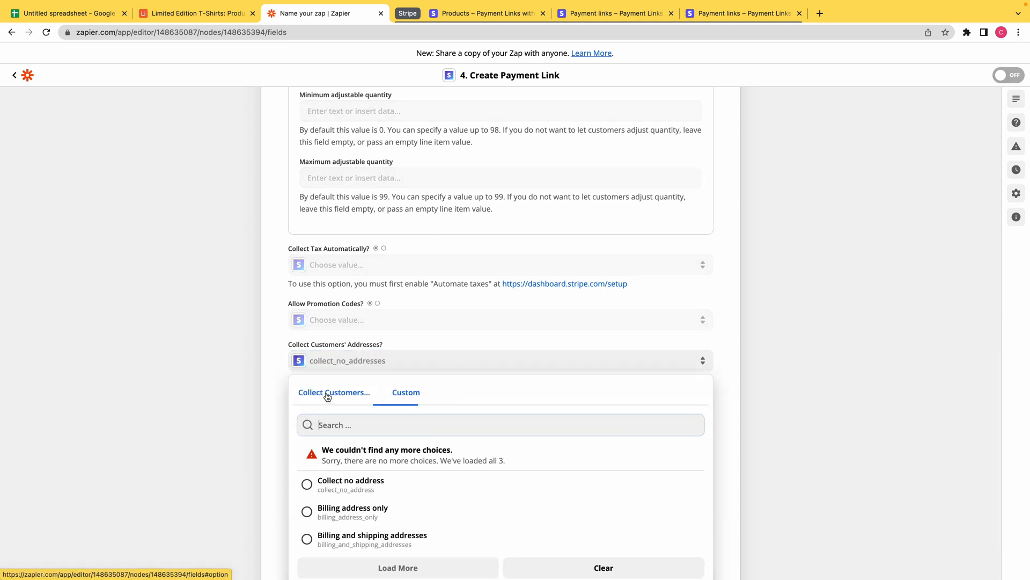
click(409, 545)
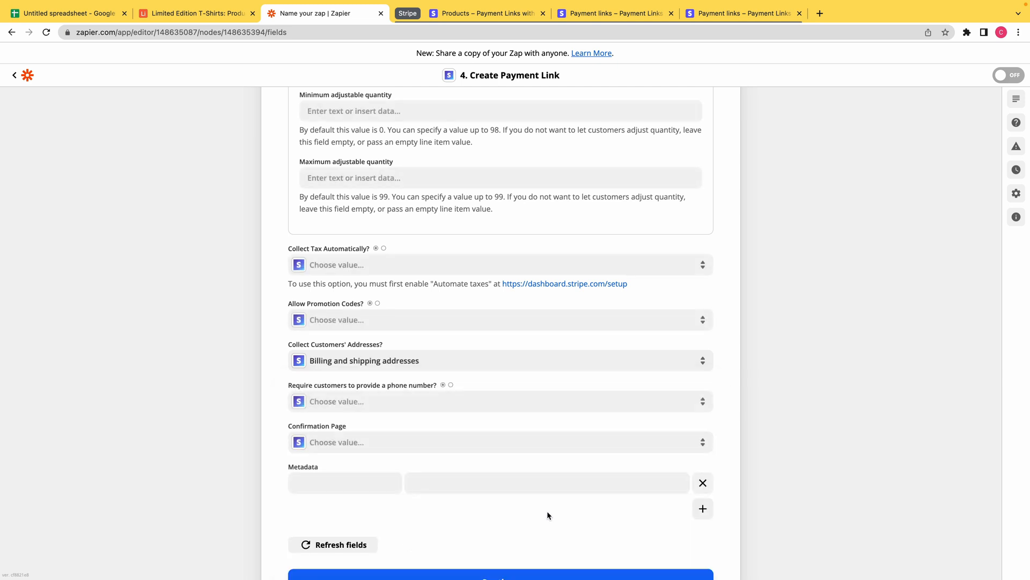
Step: Set Allowed Countries for Shipping to US
scroll(590, 430, down, 1)
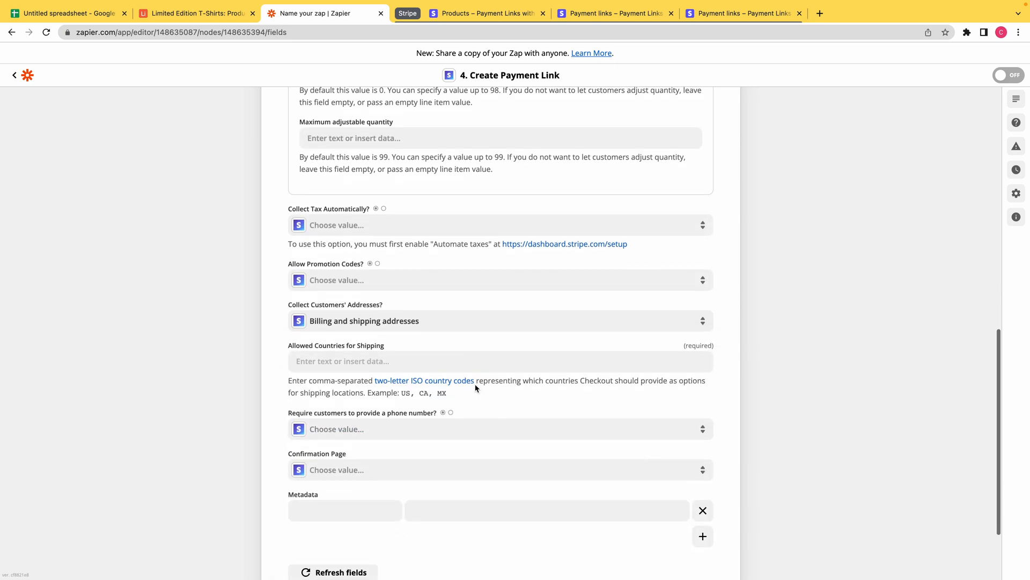
click(465, 365)
text(US)
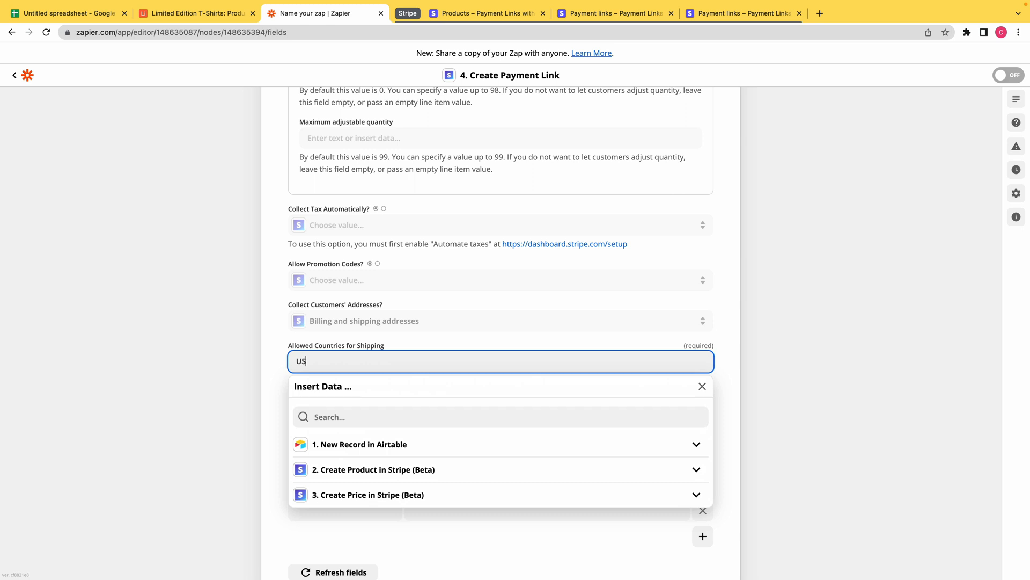
click(751, 450)
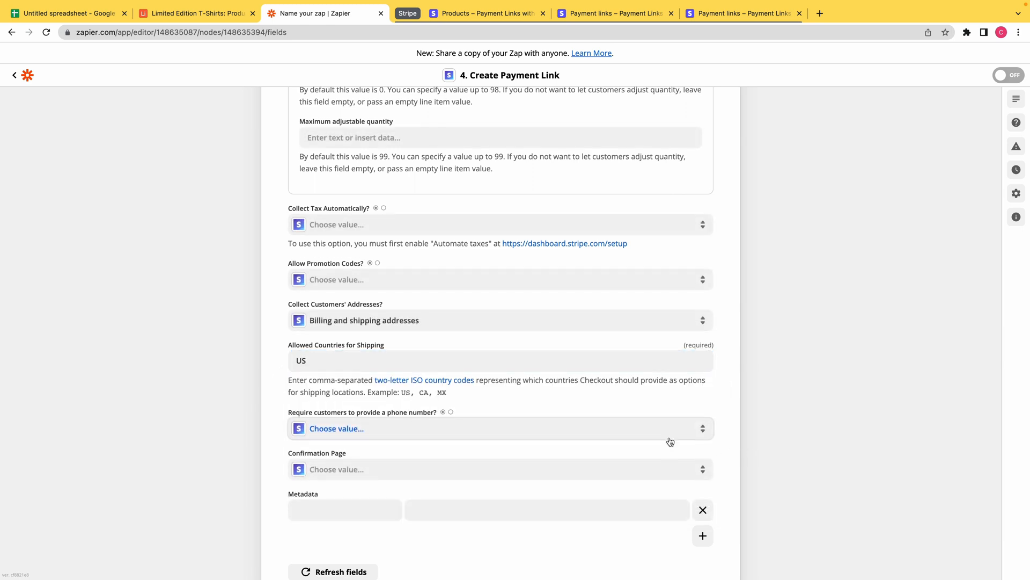
Step: Set the payment link's Confirmation Page option to Show confirmation page
scroll(670, 441, down, 3)
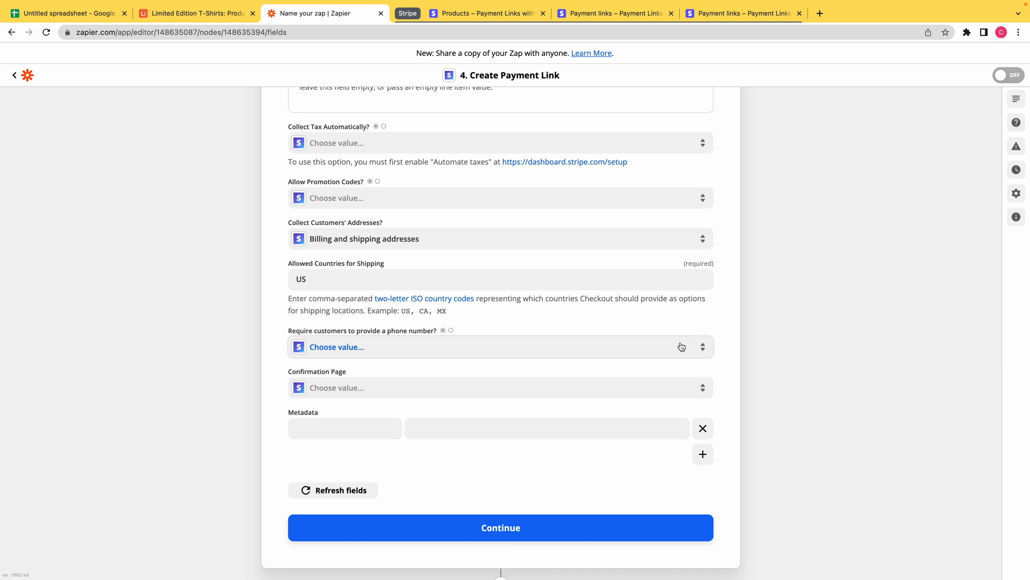
click(562, 394)
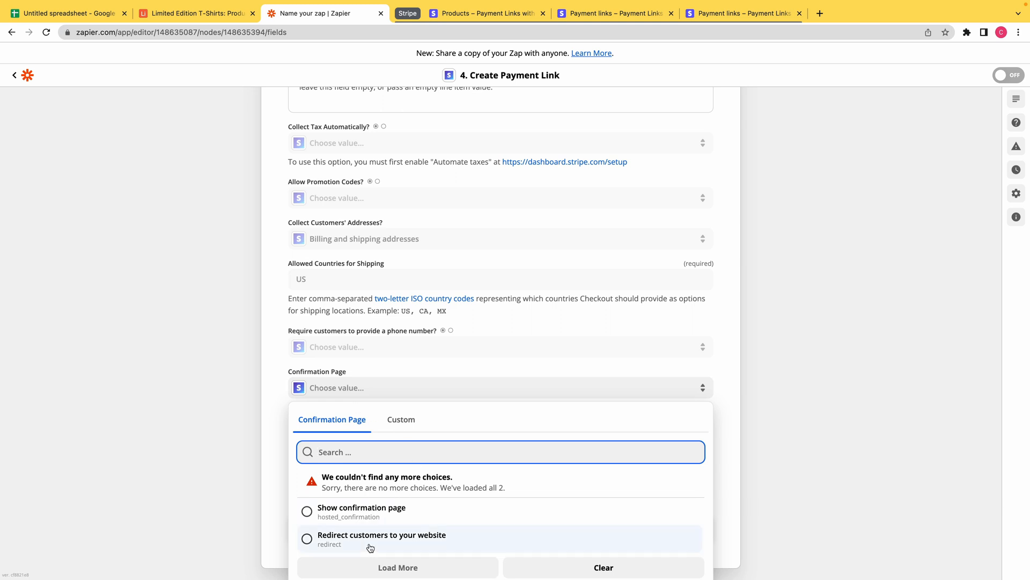
click(379, 515)
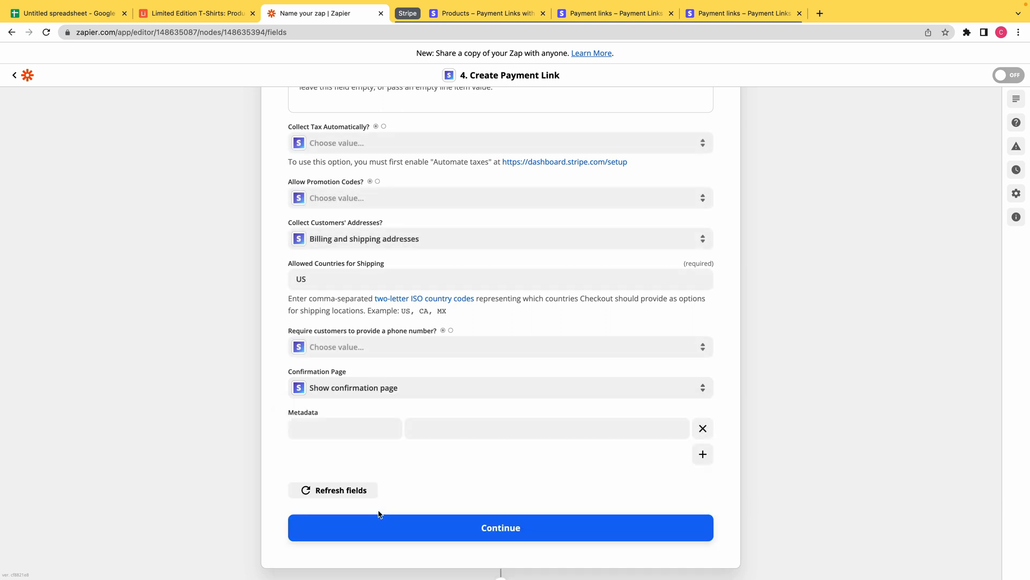
Step: Write the custom confirmation message "Thank you for purchasing" followed by the Product Name from the Airtable record
click(375, 427)
text(Thank )
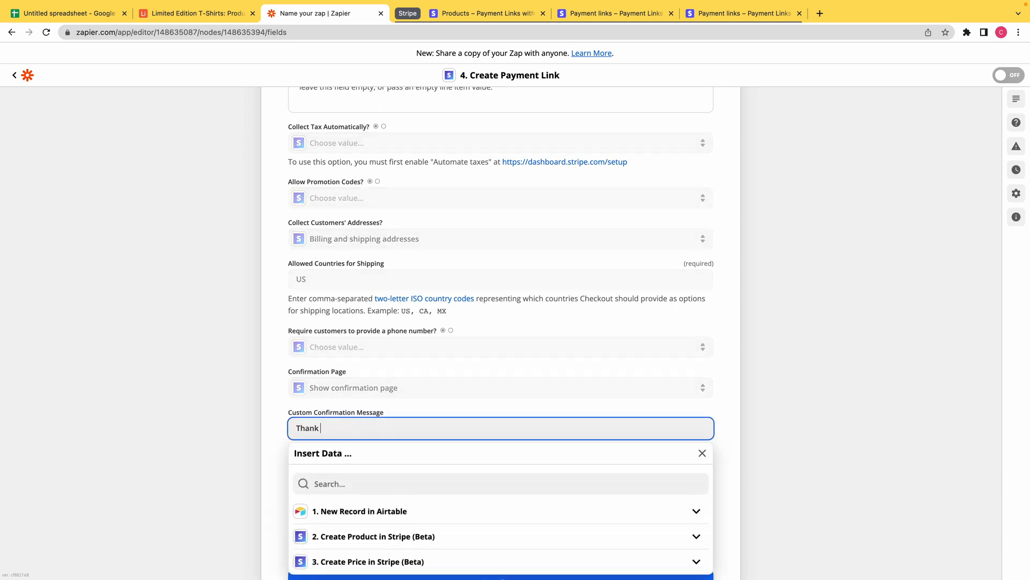
text(you for purchasing)
click(419, 513)
click(406, 410)
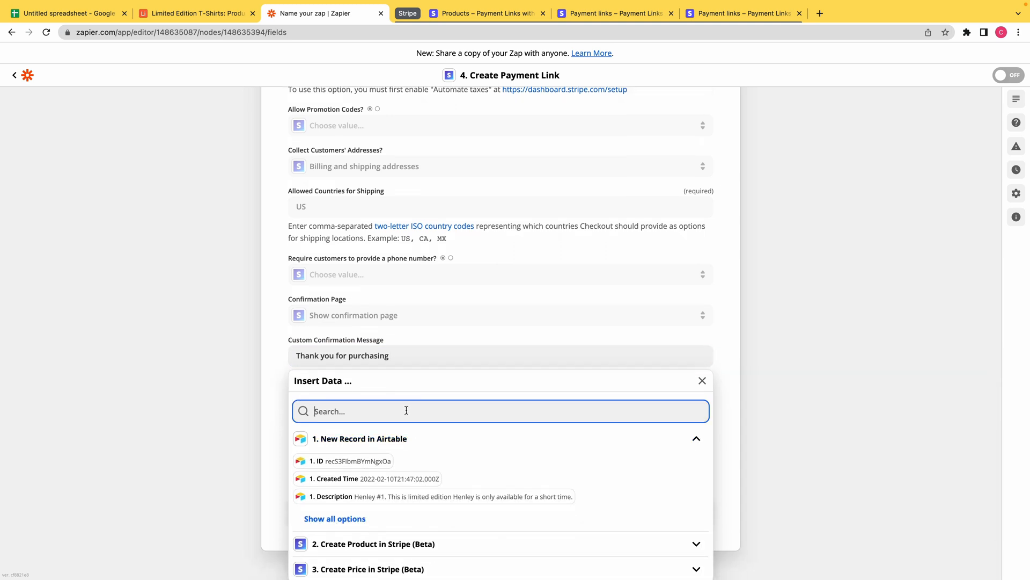
text(Product Name)
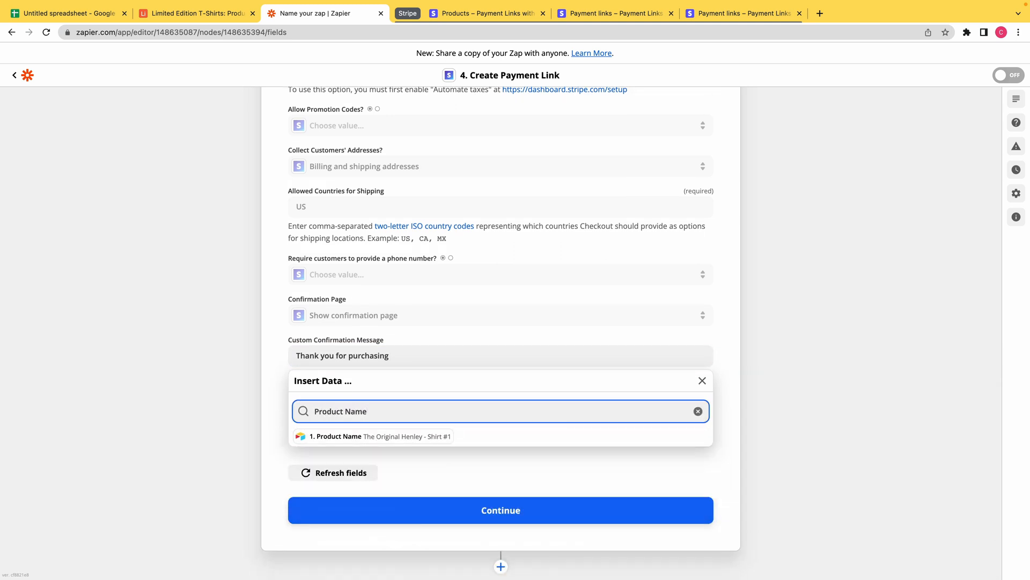
click(404, 436)
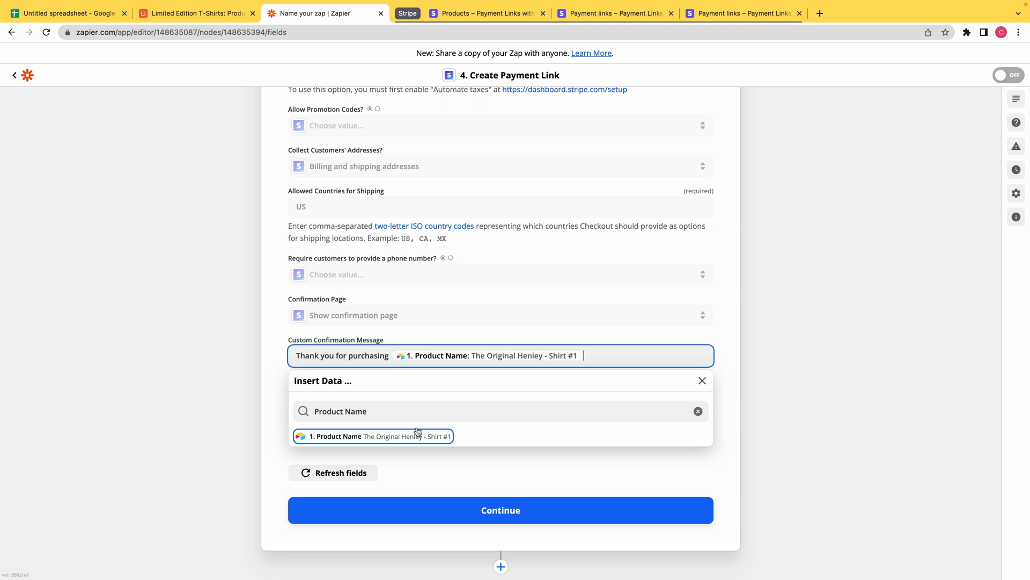
click(770, 389)
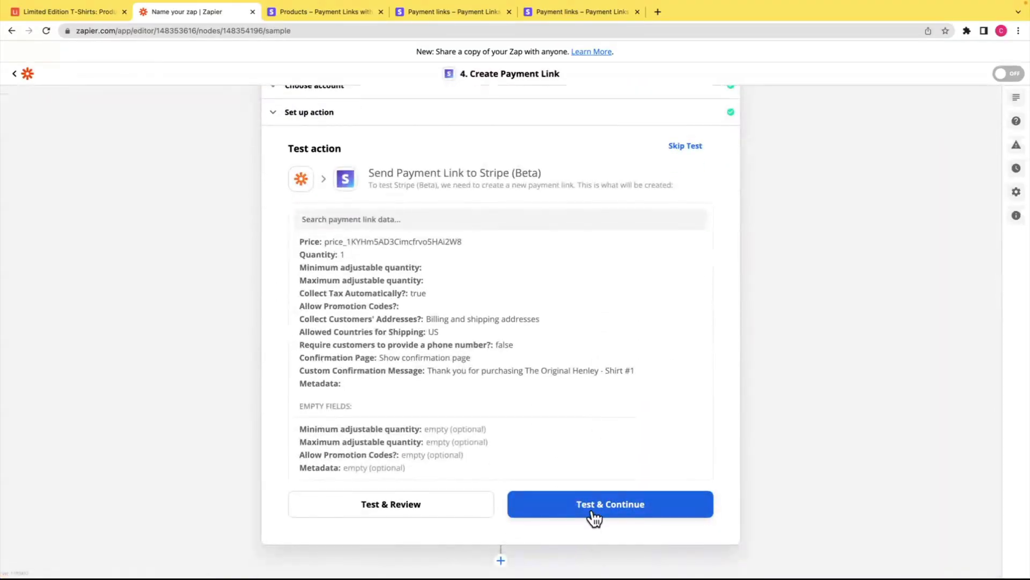
Step: Test the Create Payment Link action and look through the returned data down to the payment link's url
click(591, 510)
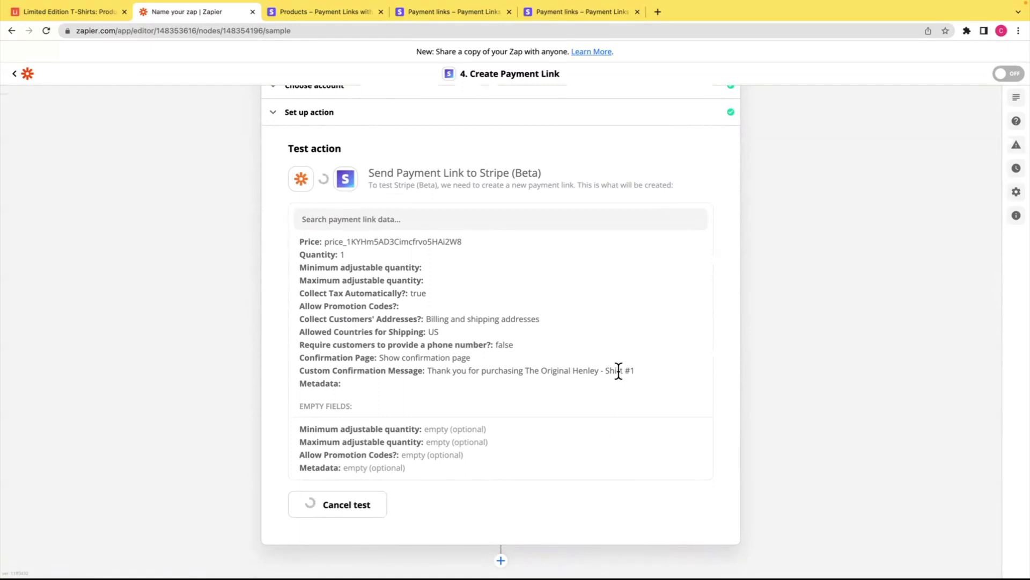
scroll(613, 373, down, 1)
scroll(609, 383, down, 3)
scroll(741, 392, down, 2)
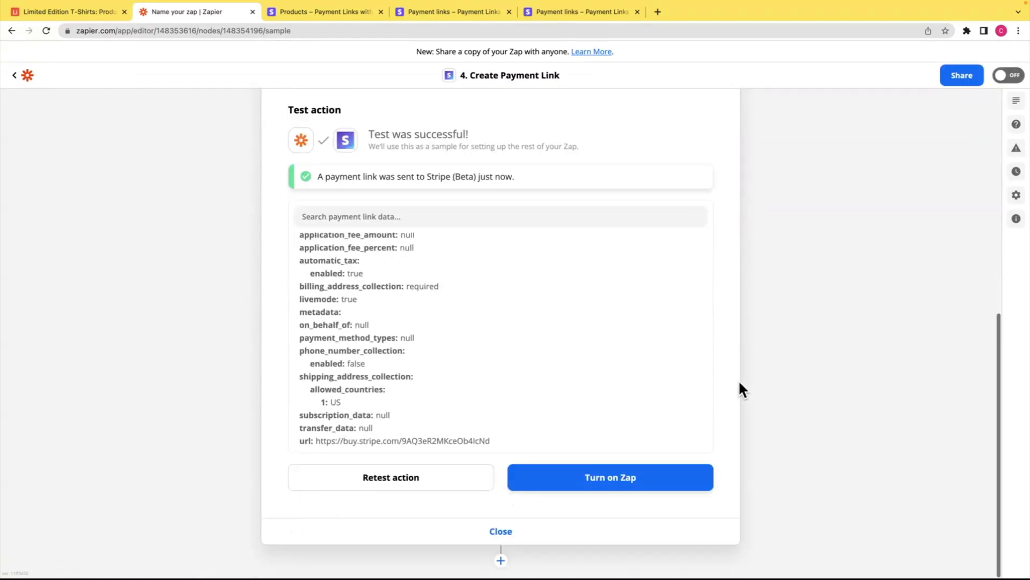
scroll(487, 337, down, 1)
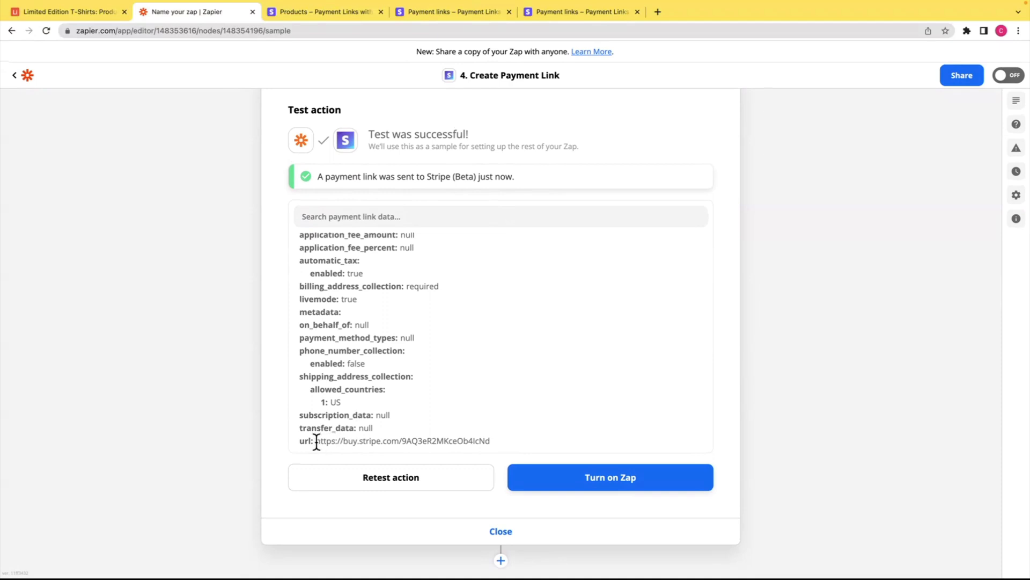
Step: Copy the payment link's url from the test results and open it in a new browser tab
drag(317, 441, 489, 451)
key(ctrl+c)
key(ctrl+t)
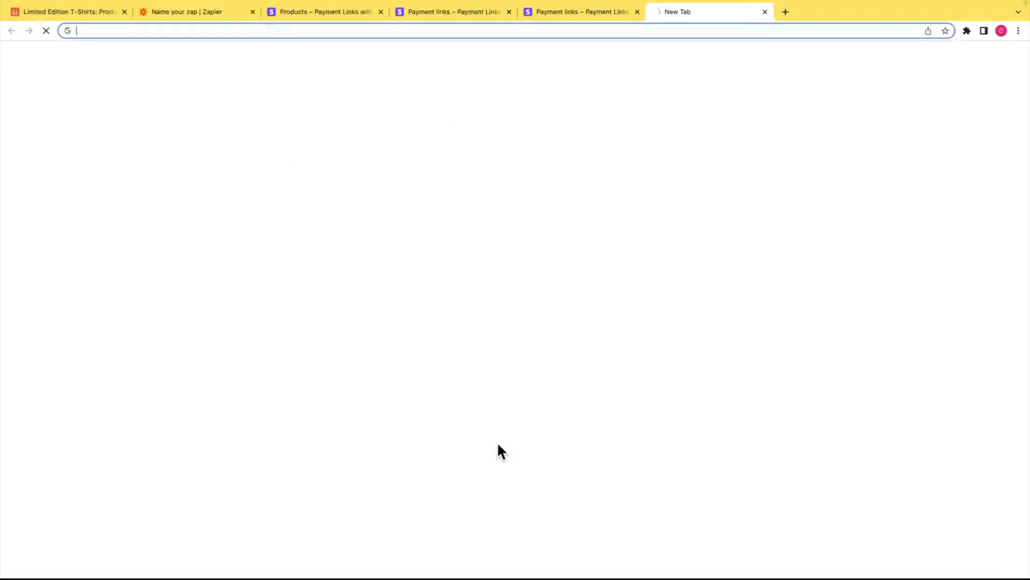
key(ctrl+v)
key(Return)
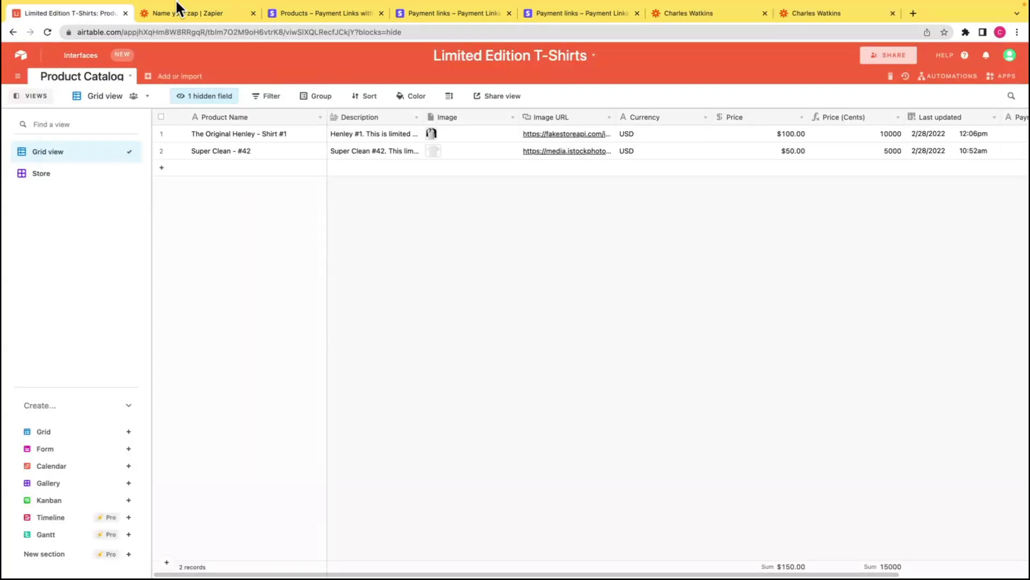
Step: Check the Payment Link column in Airtable, and add a fifth action to the Zap using Airtable with the Update Record event
scroll(913, 140, right, 3)
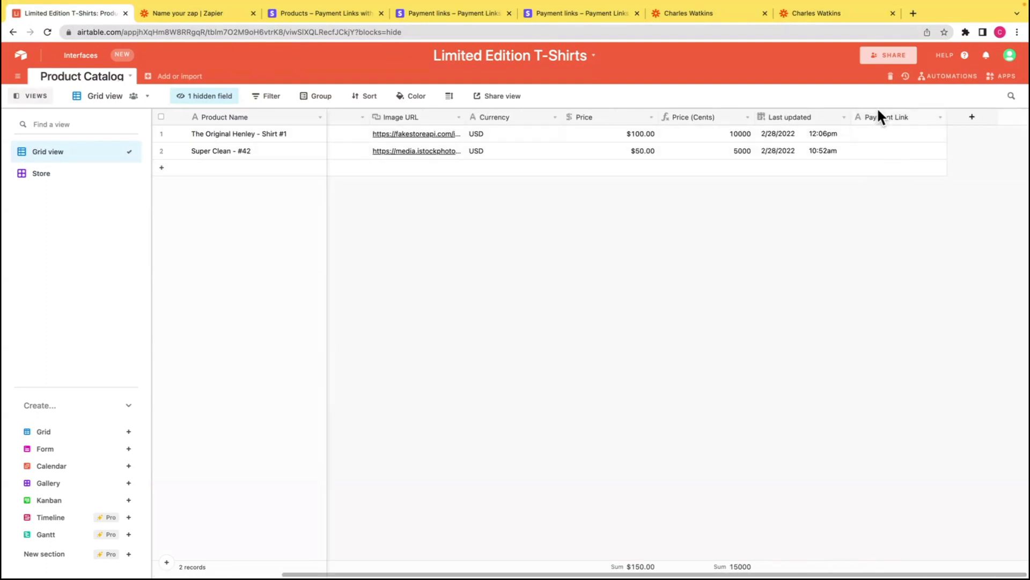
click(181, 12)
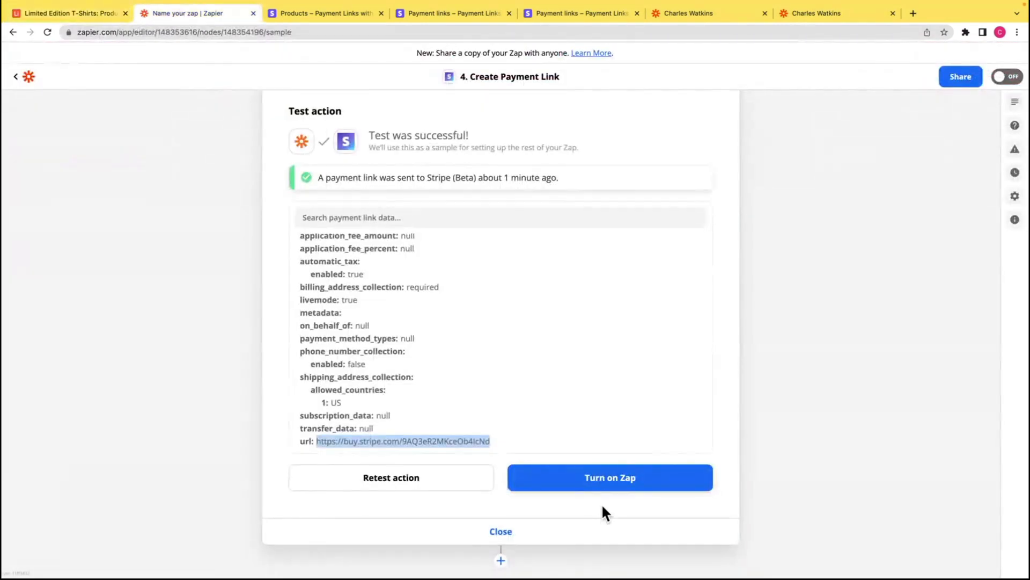
click(500, 560)
click(322, 395)
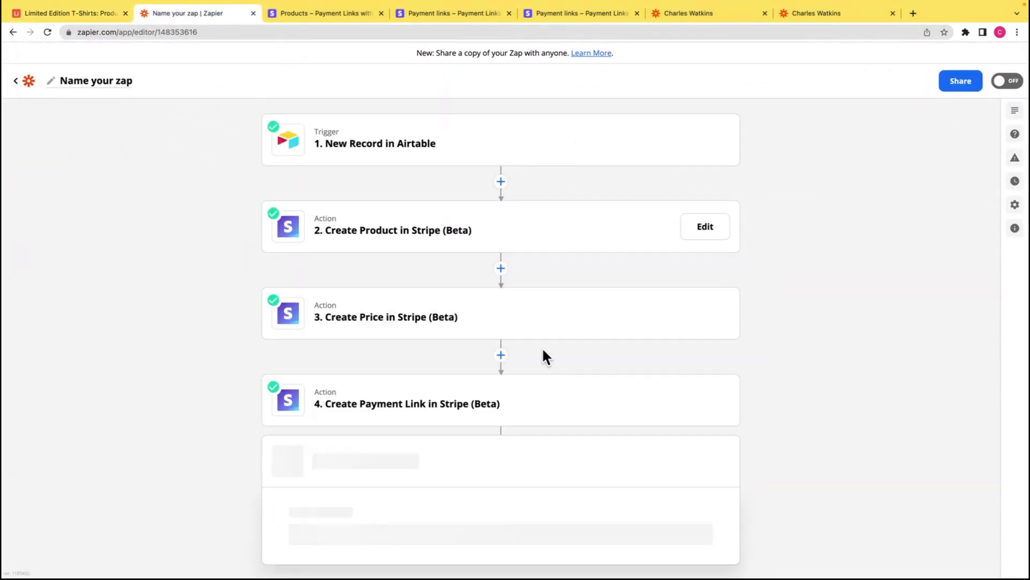
scroll(590, 338, down, 3)
click(518, 449)
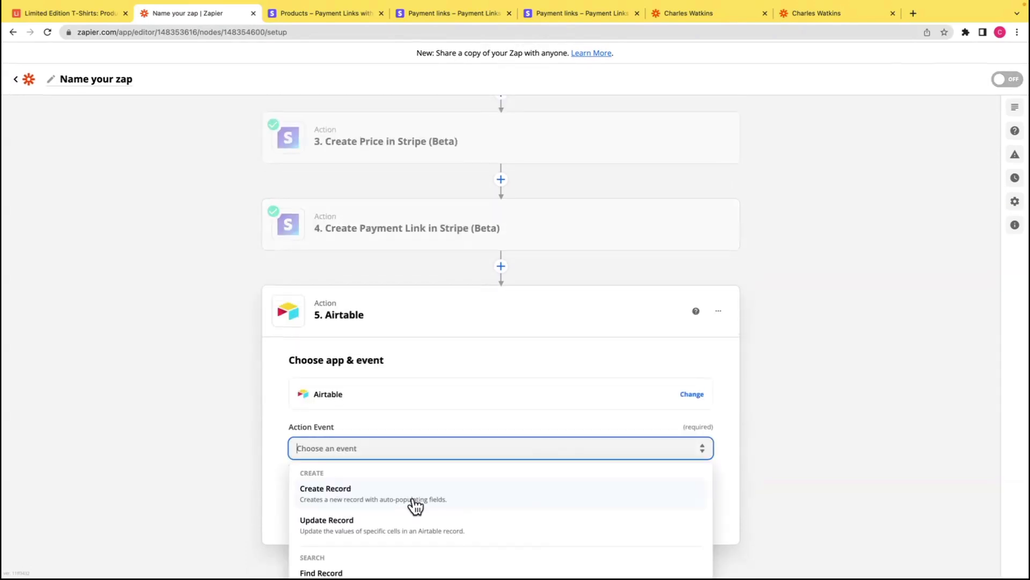
click(437, 497)
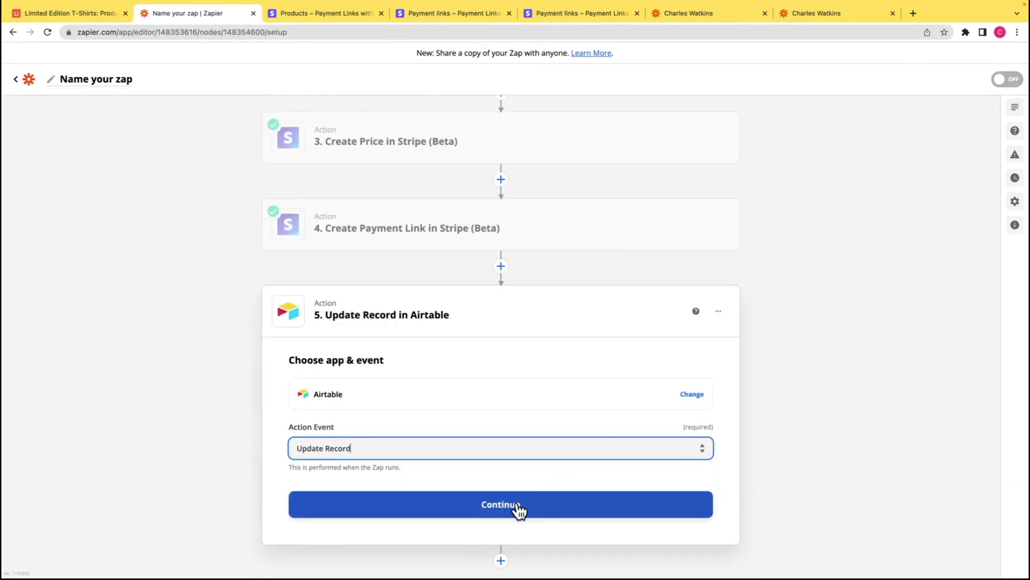
Step: Choose the connected Airtable account for the Update Record action and continue to its setup
click(524, 506)
click(575, 461)
click(423, 524)
click(568, 507)
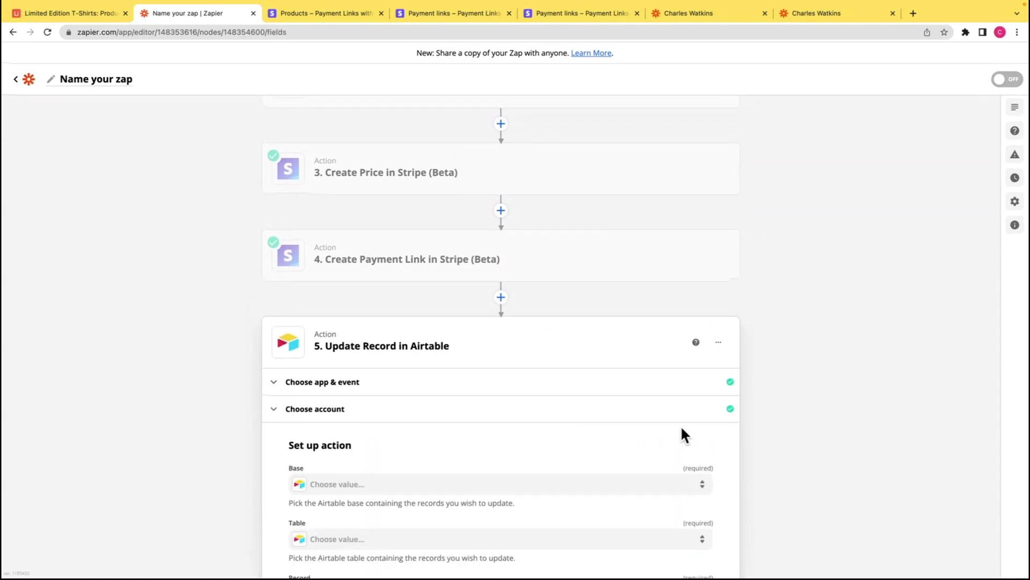
Step: Set the Update Record action's Base to Limited Edition T-Shirts and its Table to Product Catalog
scroll(682, 429, down, 3)
click(502, 314)
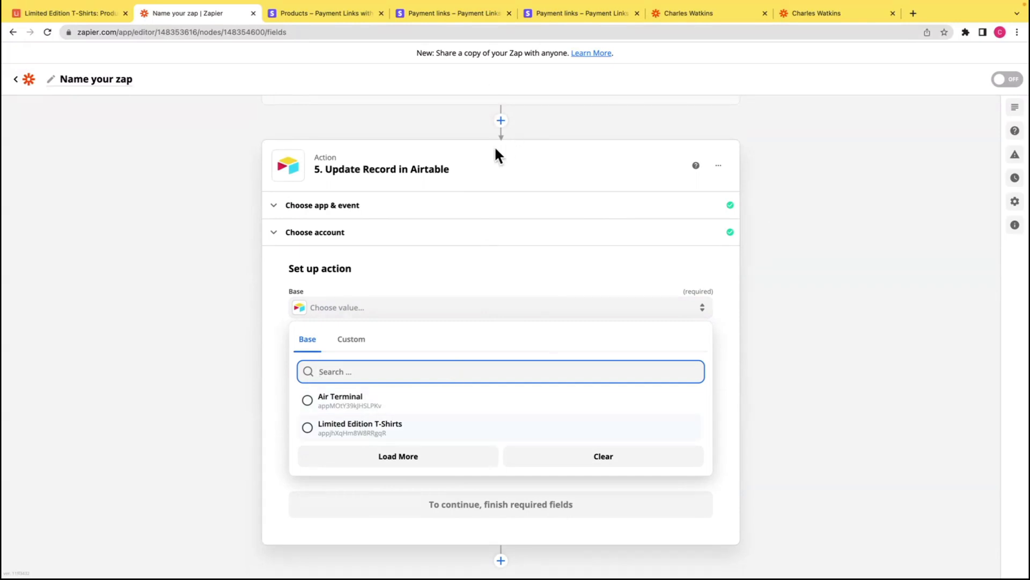
click(373, 425)
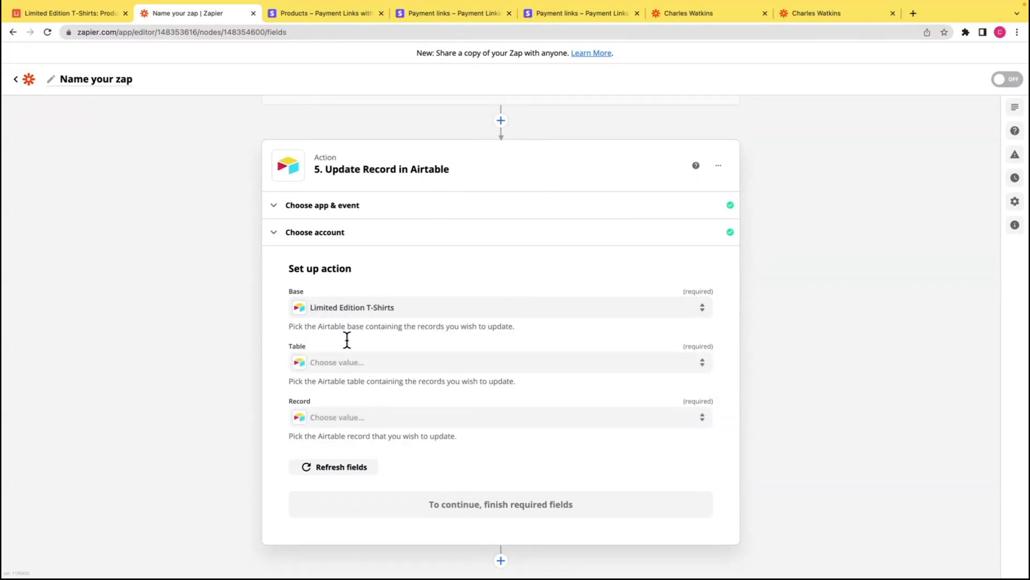
click(351, 453)
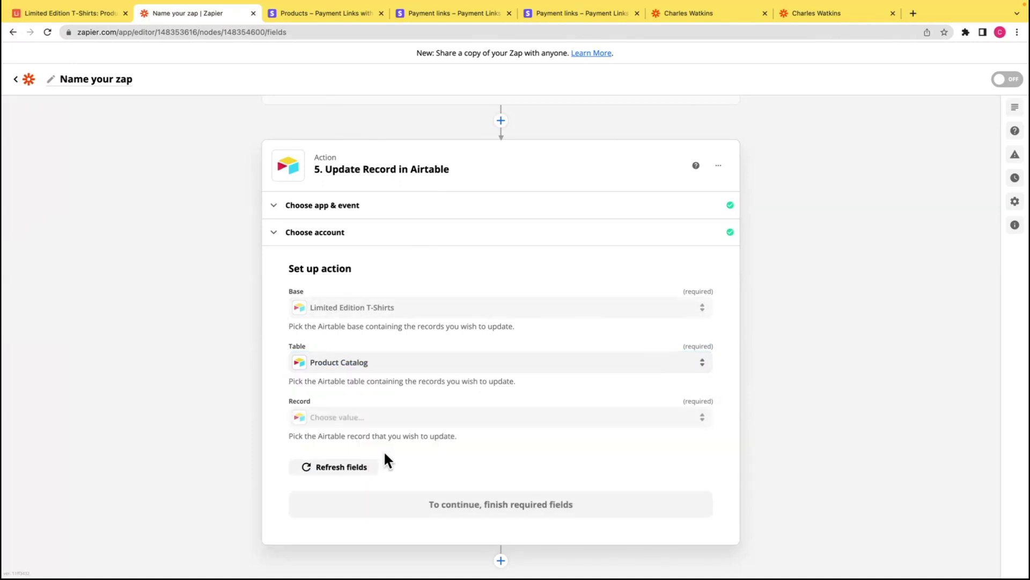
Step: Check the record for The Original Henley - Shirt #1 in the Airtable Product Catalog and return to the Zap
click(406, 420)
click(67, 14)
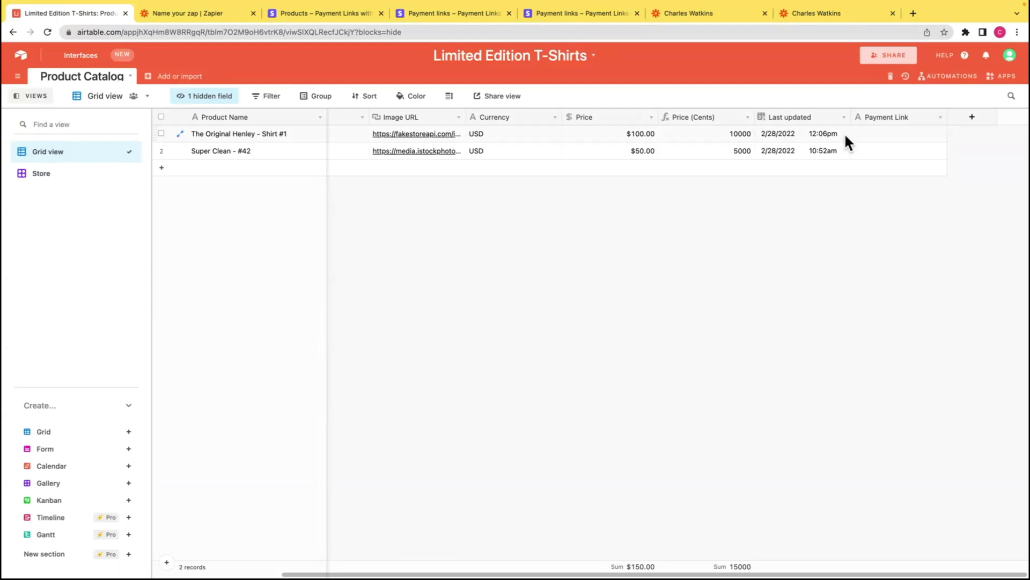
click(238, 135)
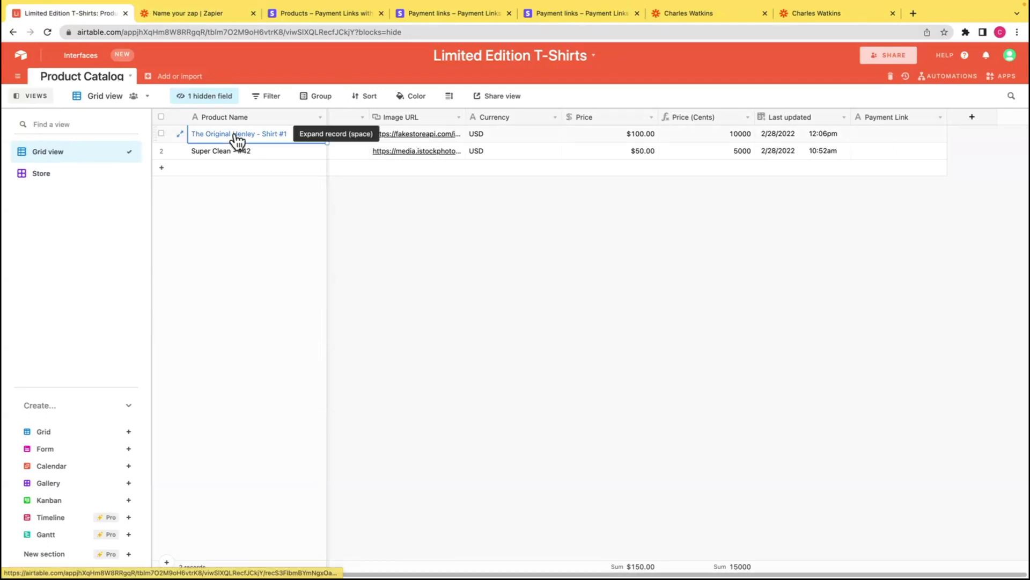
click(192, 12)
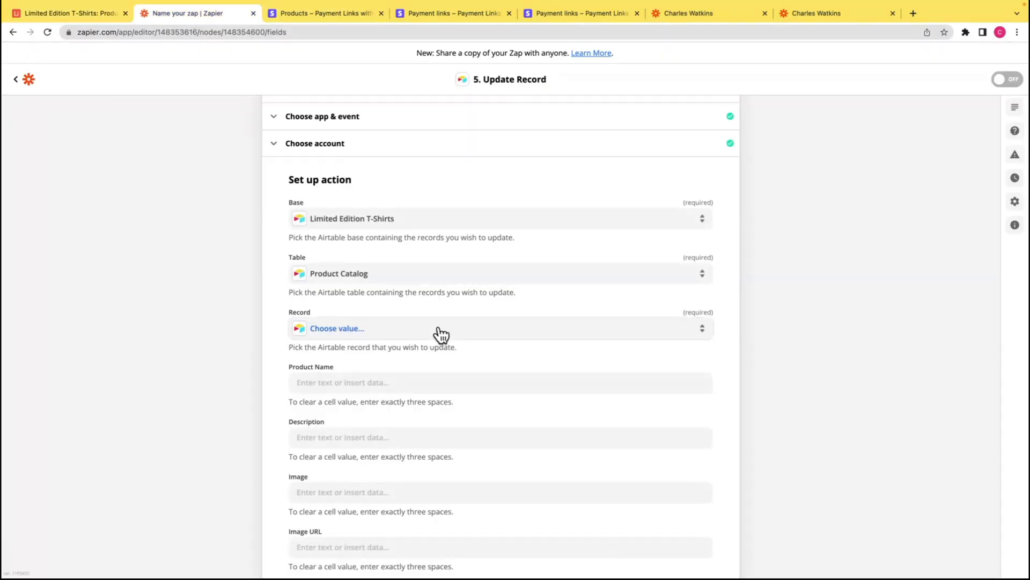
Step: Map the Update Record action's Payment Link field to the URL from step 4, Create Payment Link in Stripe
scroll(460, 402, down, 6)
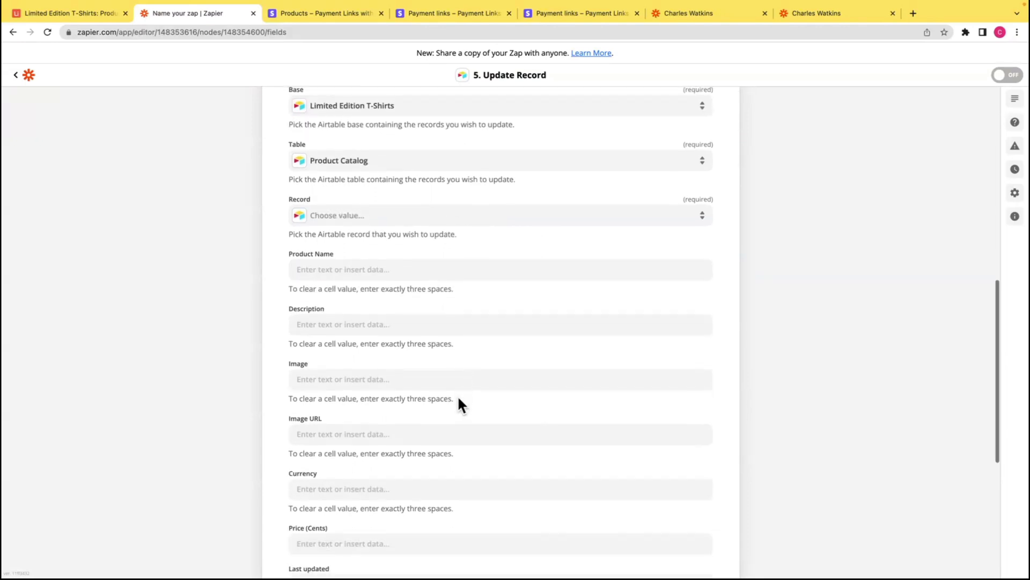
click(460, 406)
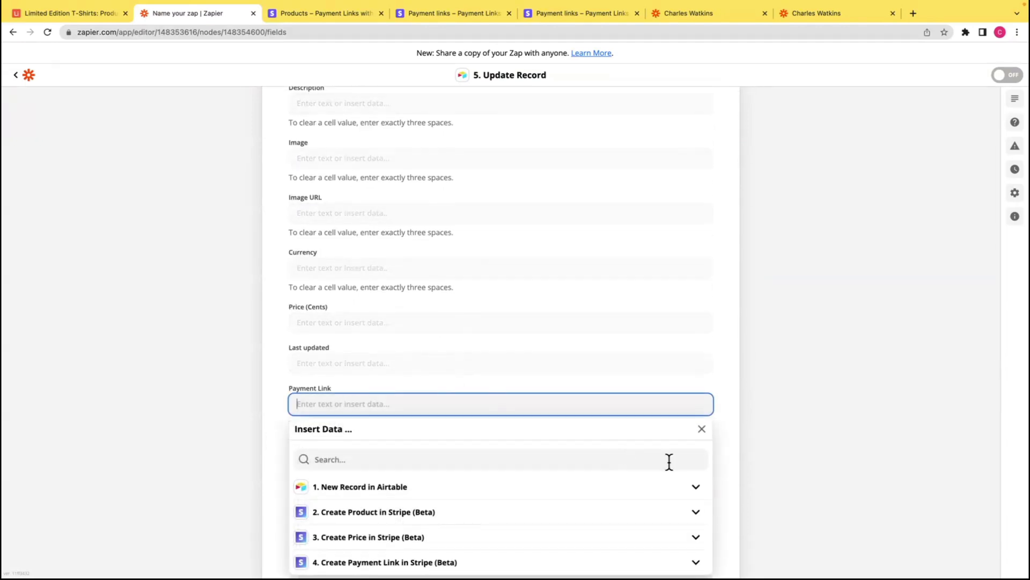
scroll(419, 472, down, 2)
click(410, 478)
click(352, 559)
scroll(472, 470, down, 10)
scroll(457, 444, up, 5)
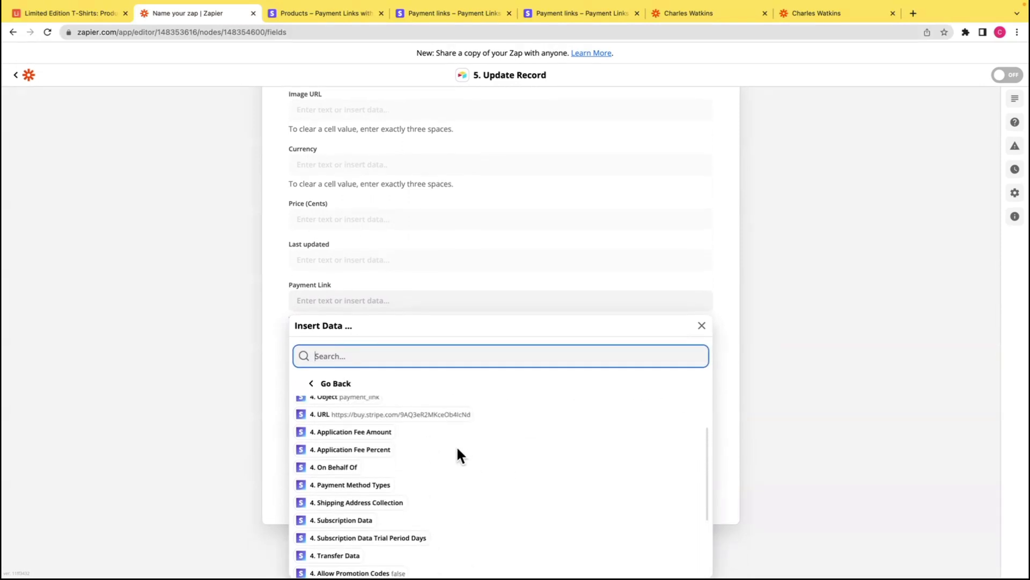
click(412, 443)
click(813, 287)
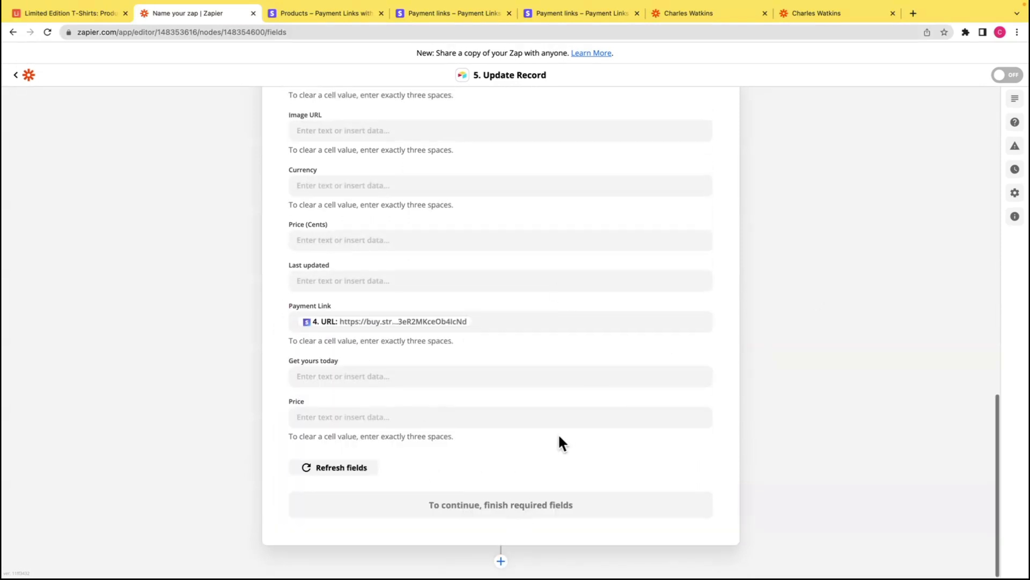
Step: Set the Update Record action's Record to a custom value, the ID from step 1, New Record in Airtable
scroll(558, 442, up, 6)
click(446, 222)
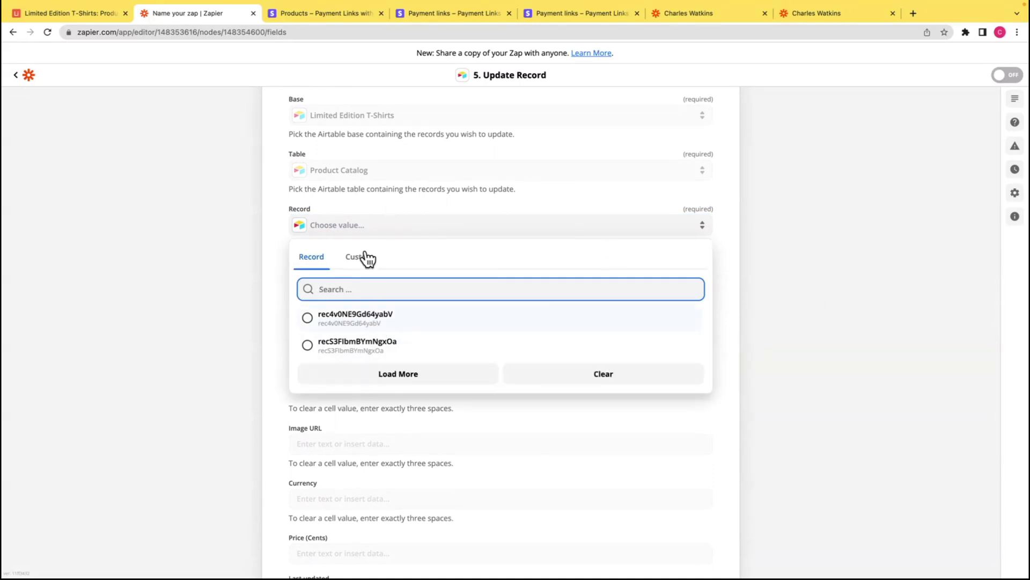
click(369, 257)
click(361, 315)
click(341, 398)
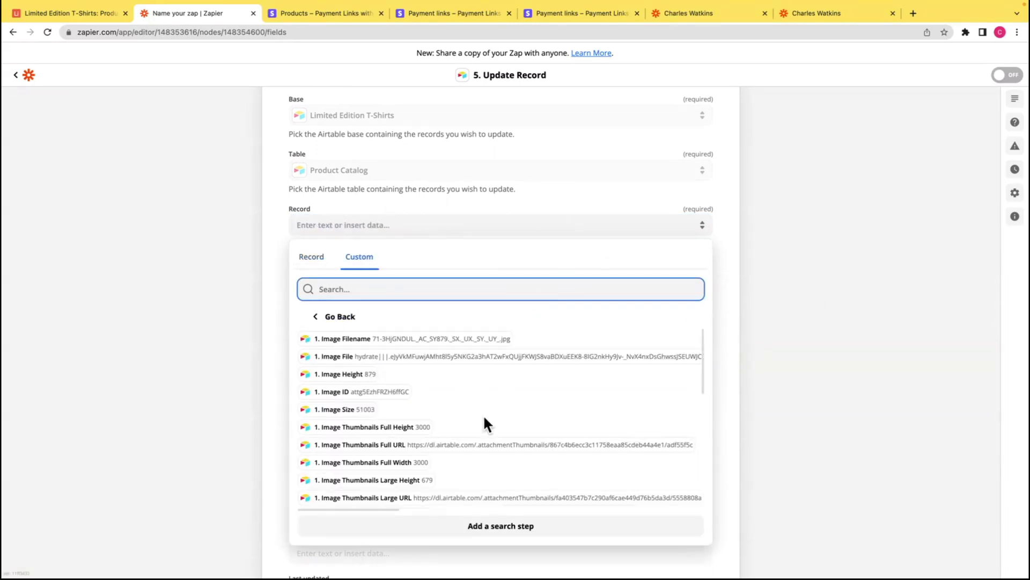
scroll(479, 421, down, 5)
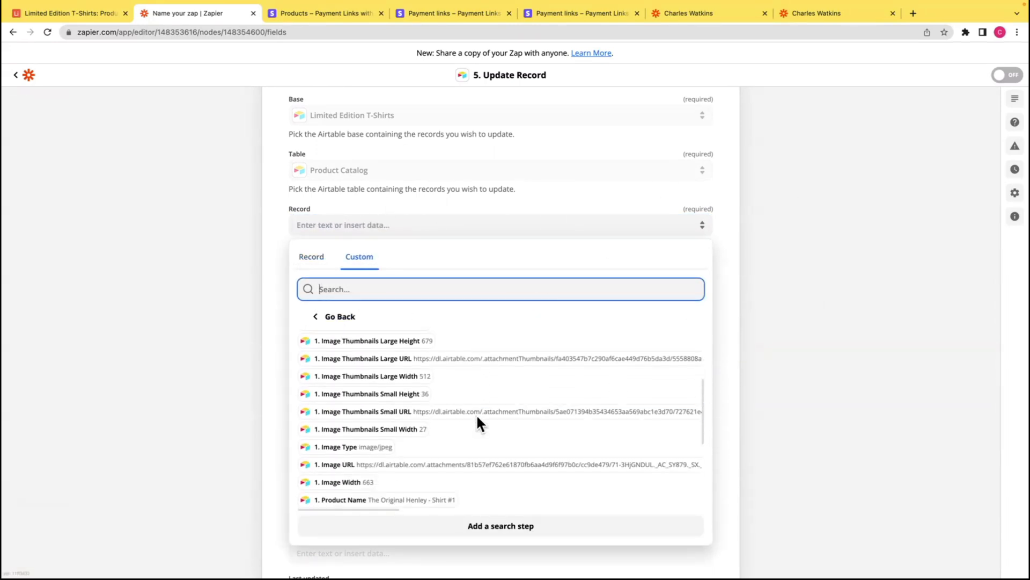
click(370, 436)
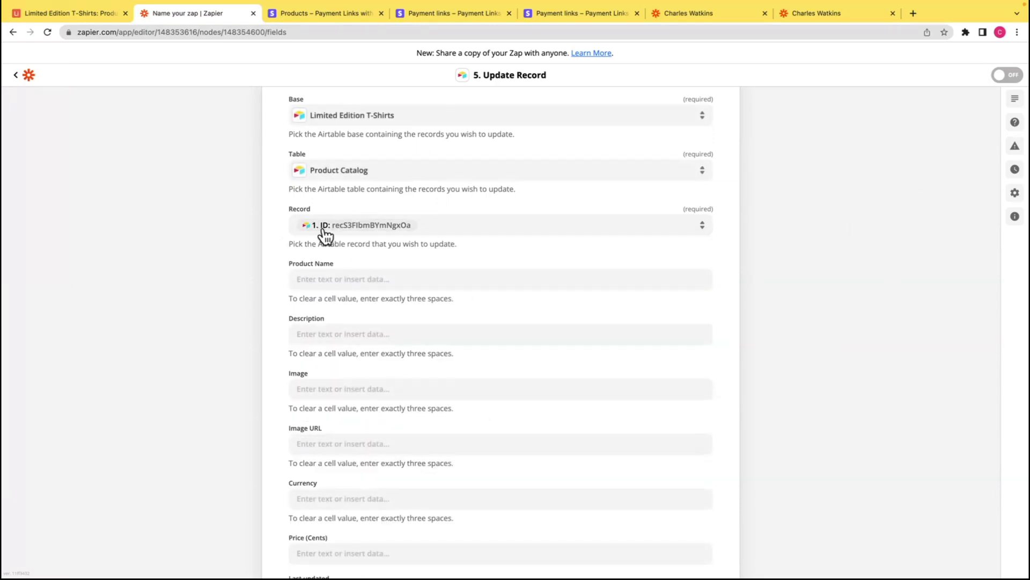
Step: Finish the Update Record setup and test the action by sending the record to Airtable
scroll(735, 406, down, 6)
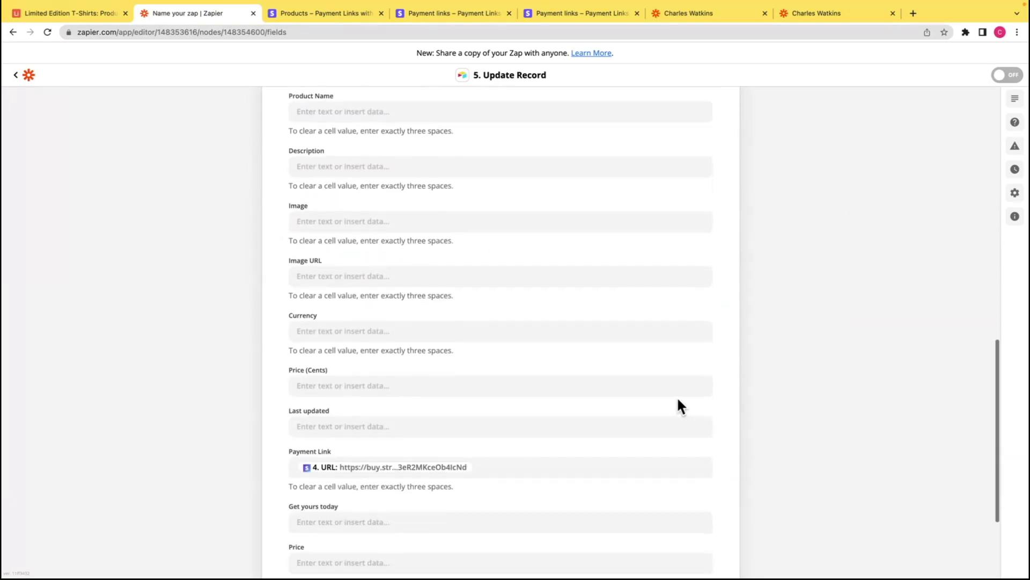
click(483, 497)
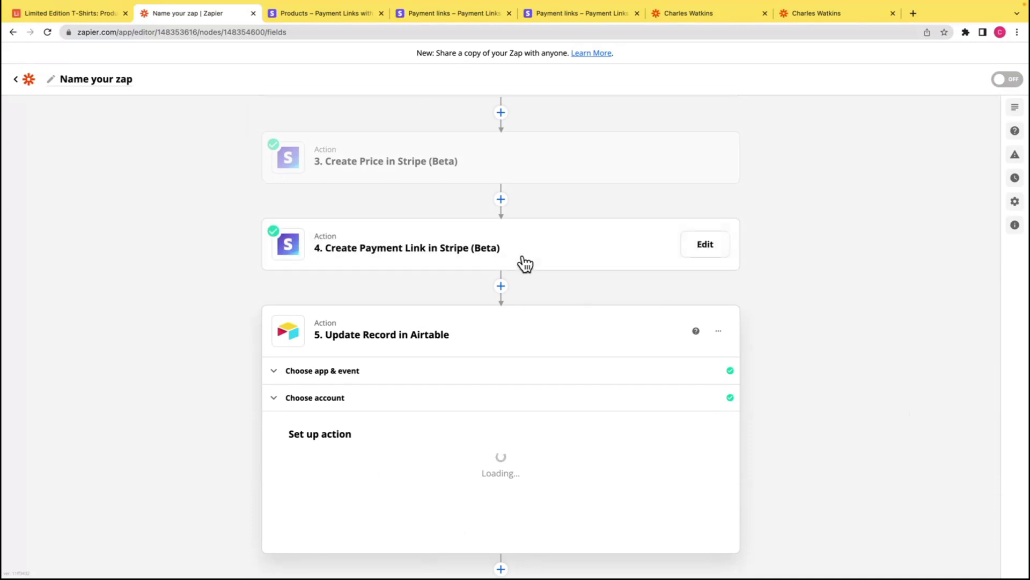
scroll(634, 426, down, 7)
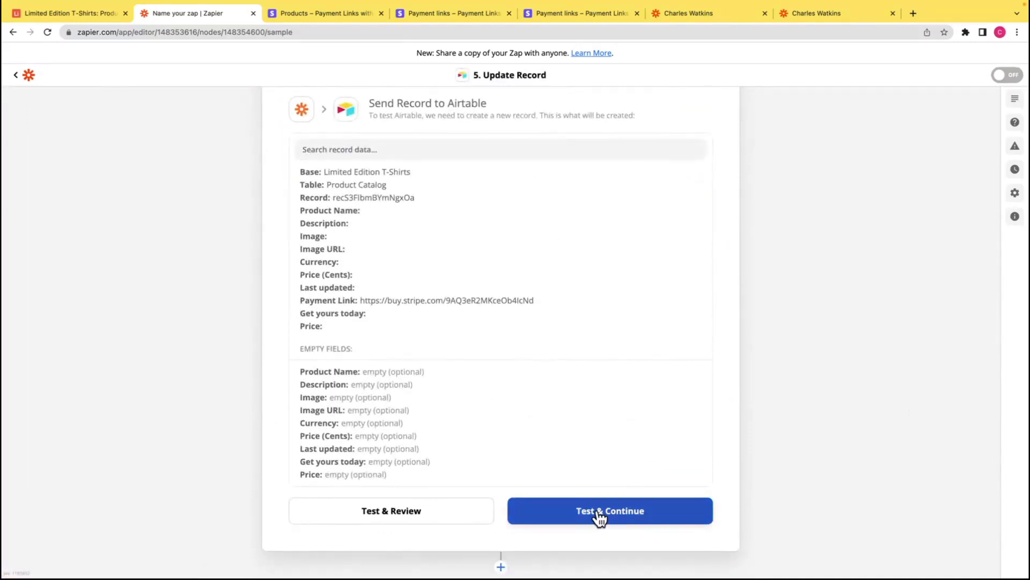
click(600, 515)
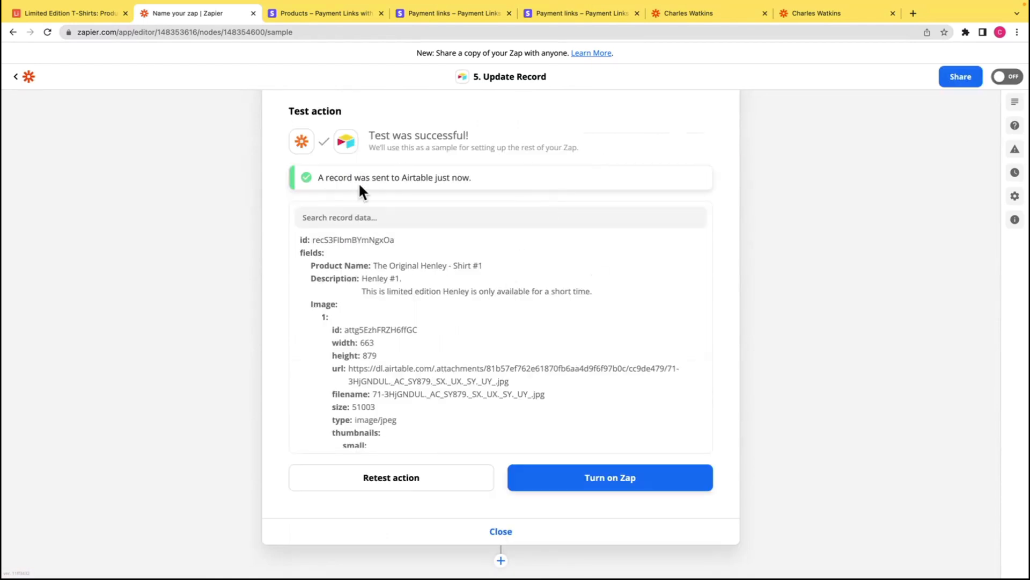
Step: Review the Update Record test result and check the Payment Link cells of both products in the Airtable Product Catalog
scroll(603, 303, up, 5)
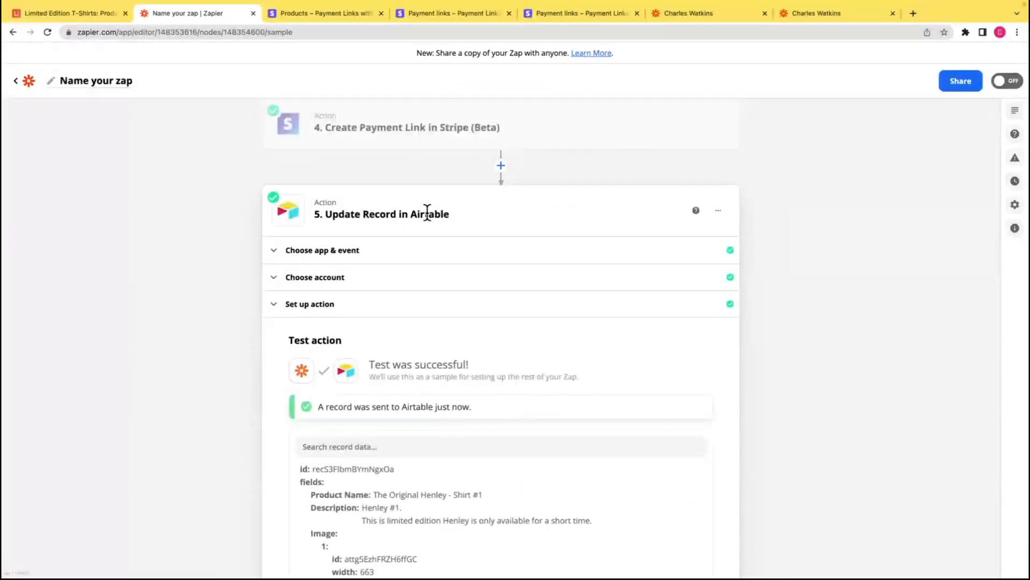
scroll(460, 417, down, 3)
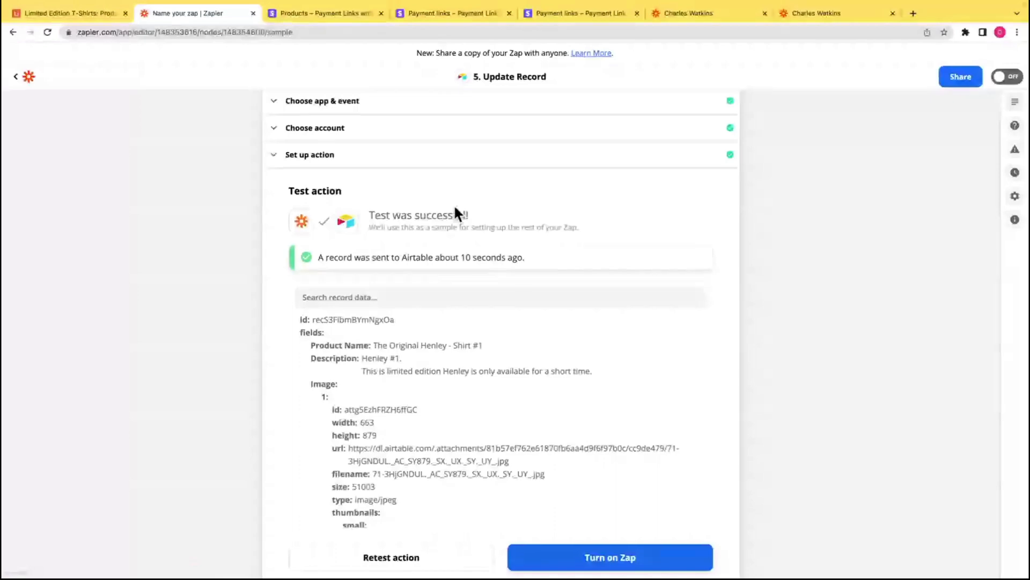
click(30, 10)
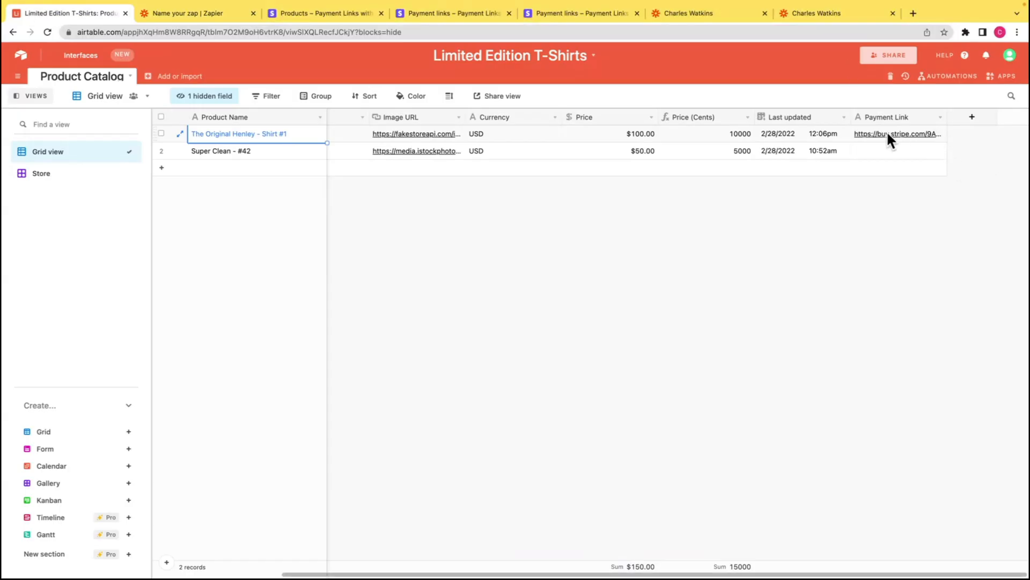
click(203, 12)
scroll(811, 416, down, 2)
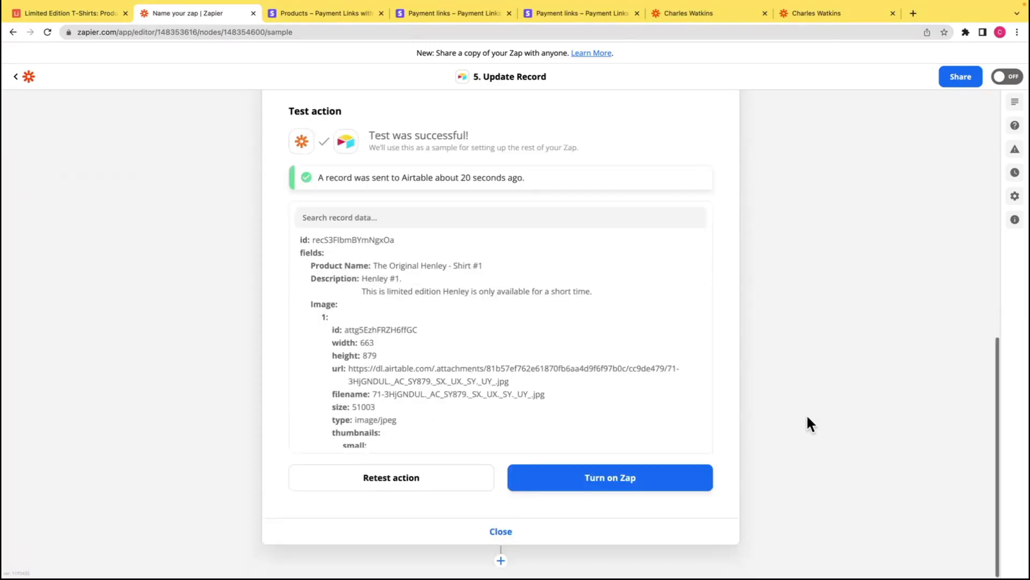
click(70, 12)
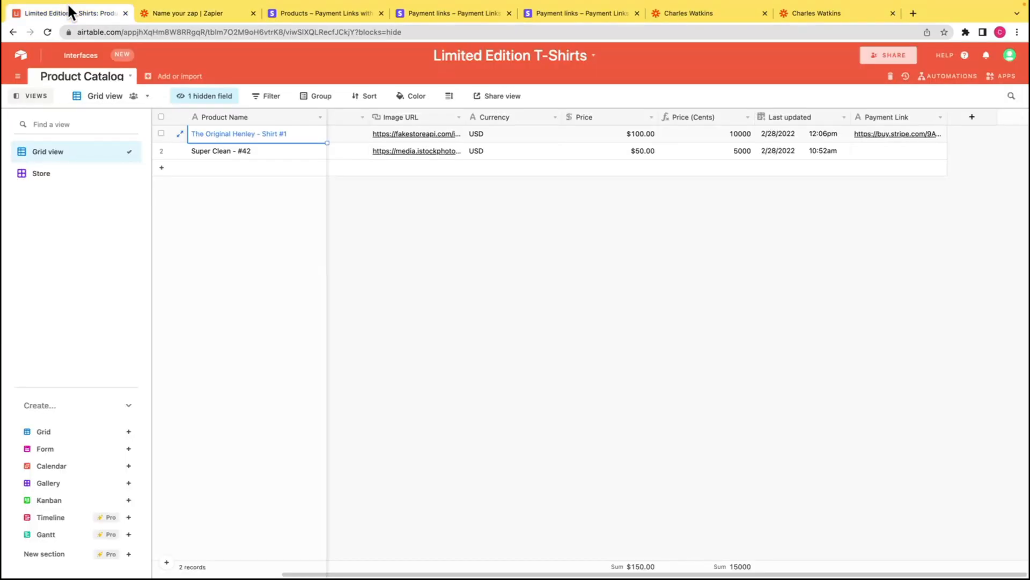
click(867, 155)
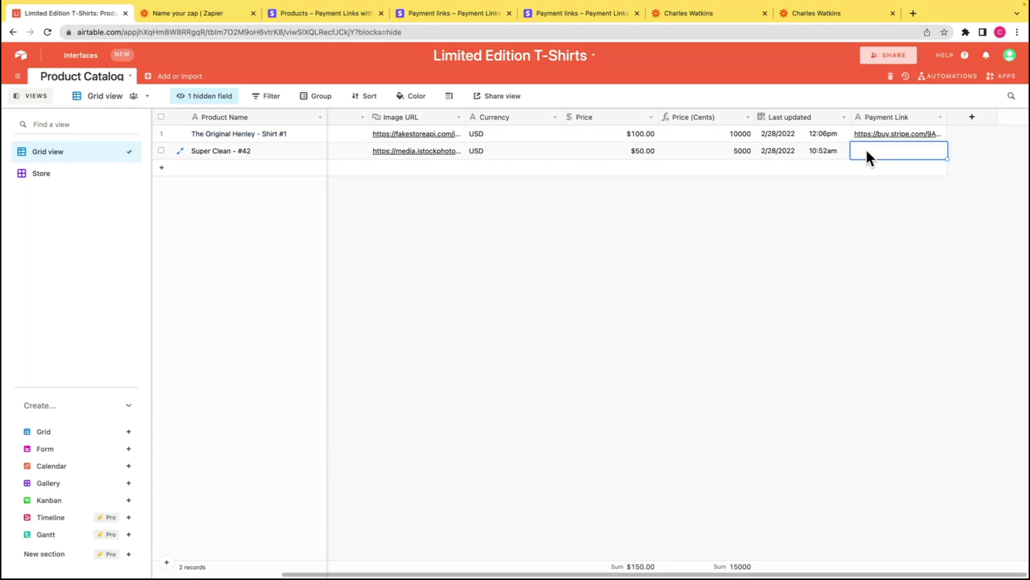